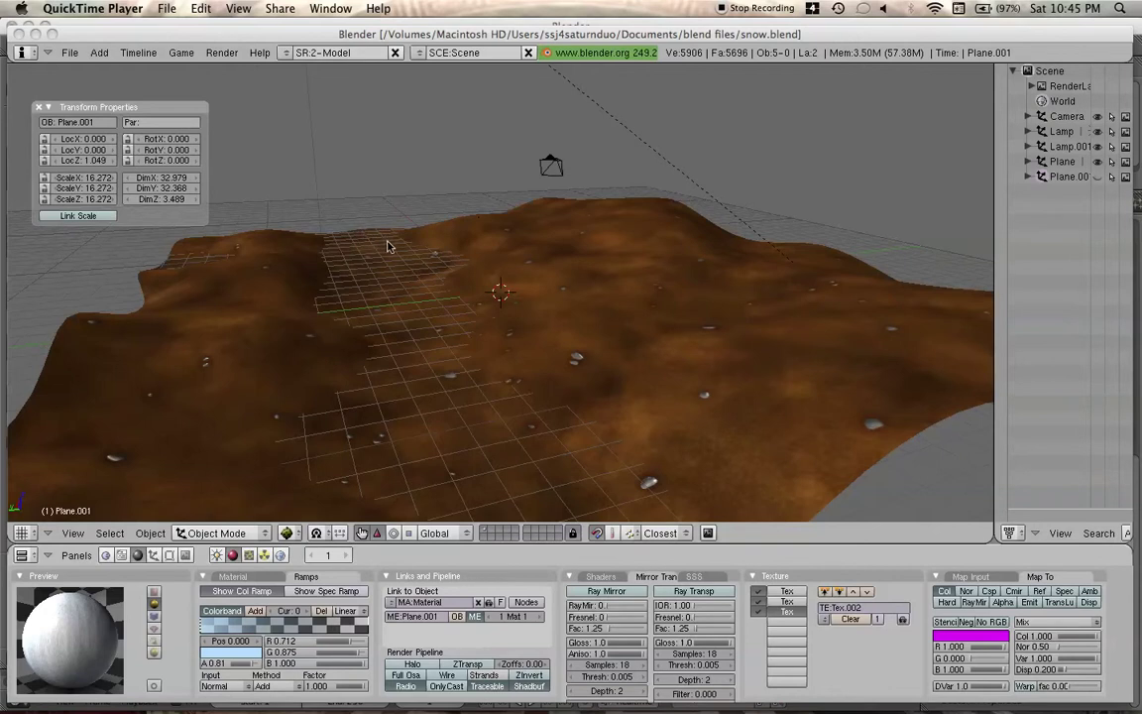
Step: In Blender, make the snow plane Plane.001 visible in the Outliner
left_click(310, 42)
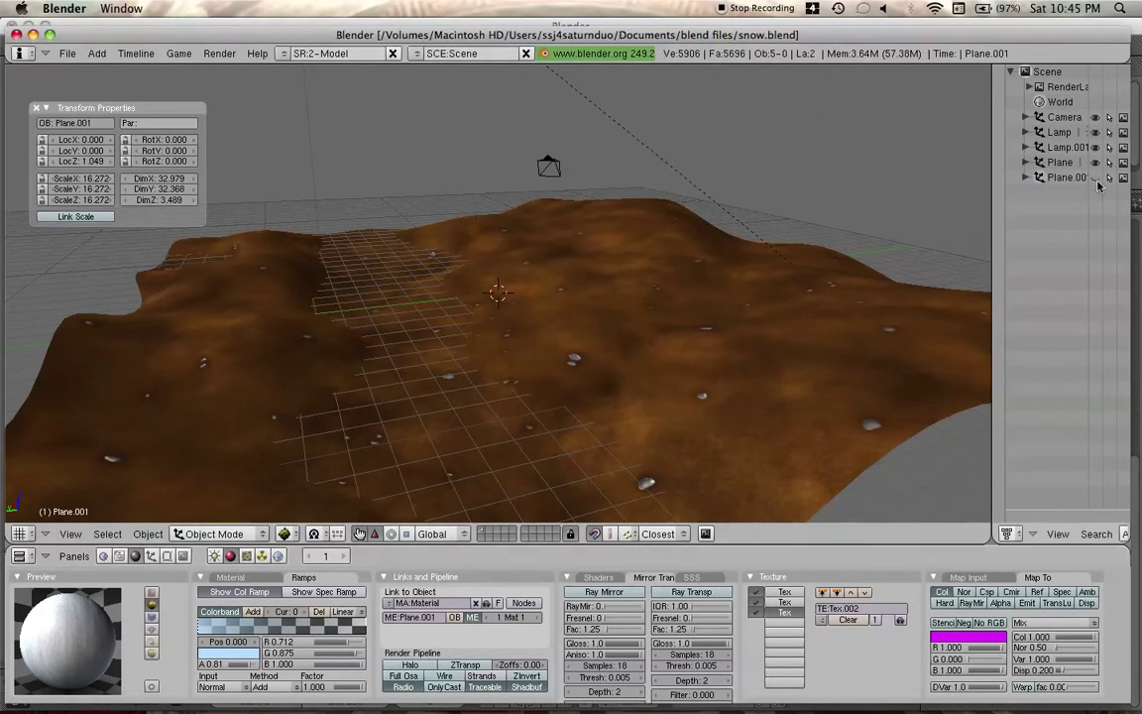
left_click(1095, 177)
middle_click_drag(499, 331, 382, 296)
middle_click_drag(573, 374, 300, 511)
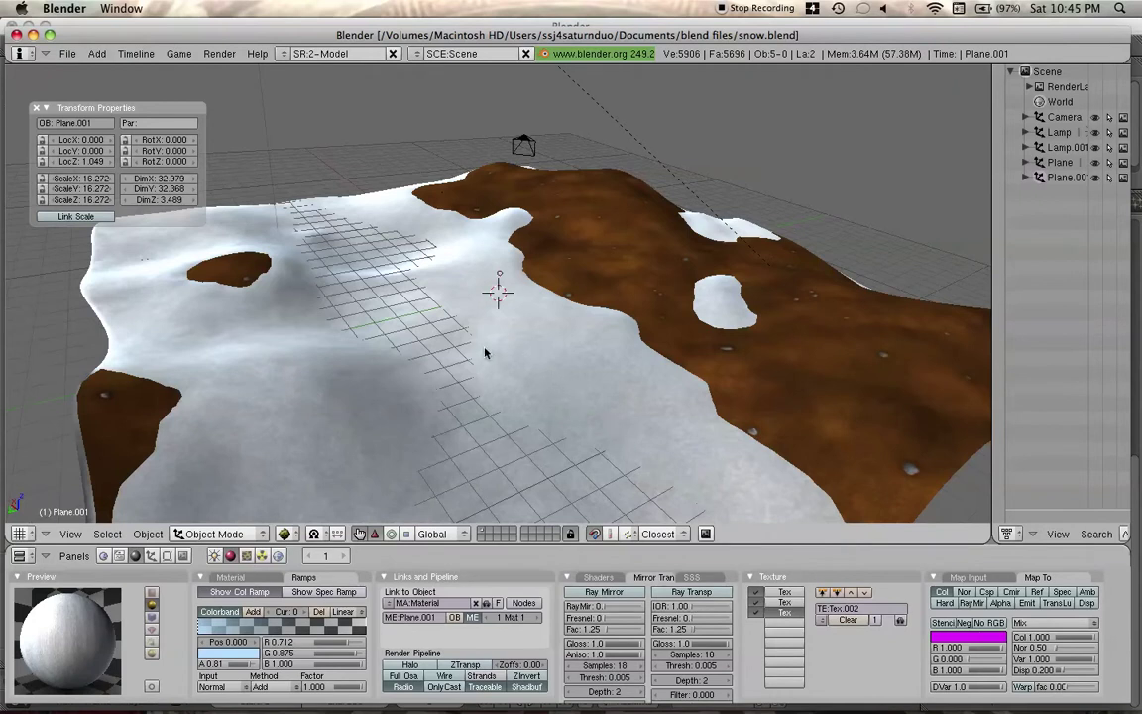
middle_click_drag(529, 415, 409, 332)
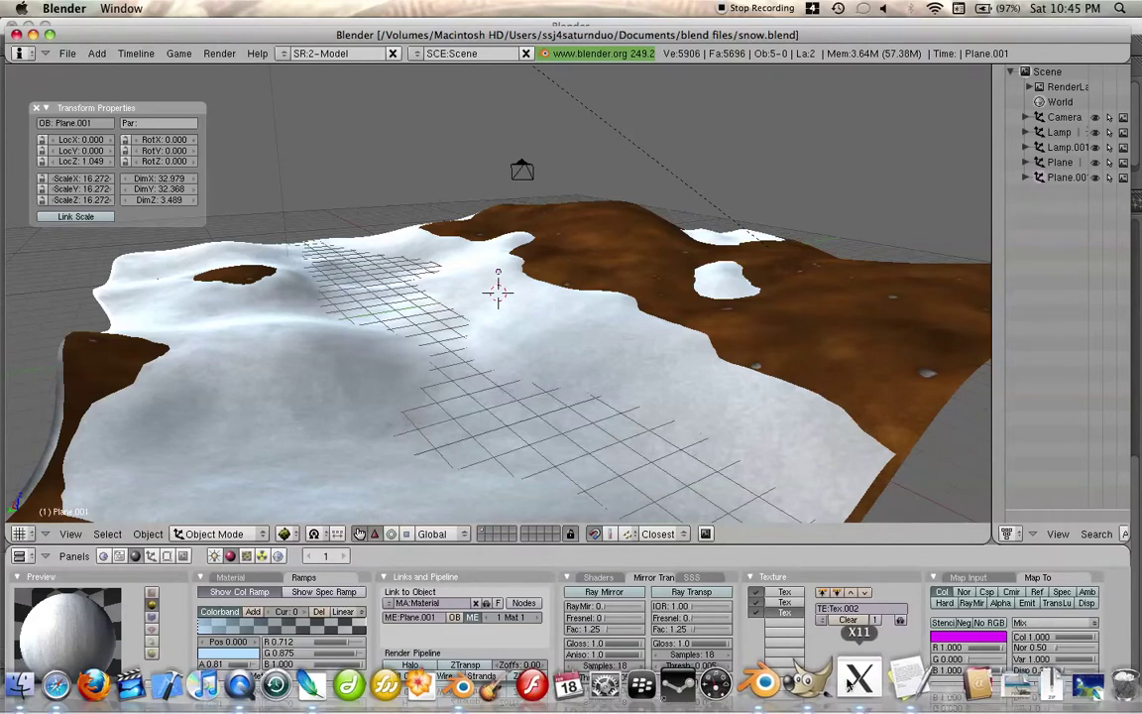
Step: In GIMP, render tileable Solid Noise clouds with detail 12 and X/Y size 16
left_click(840, 688)
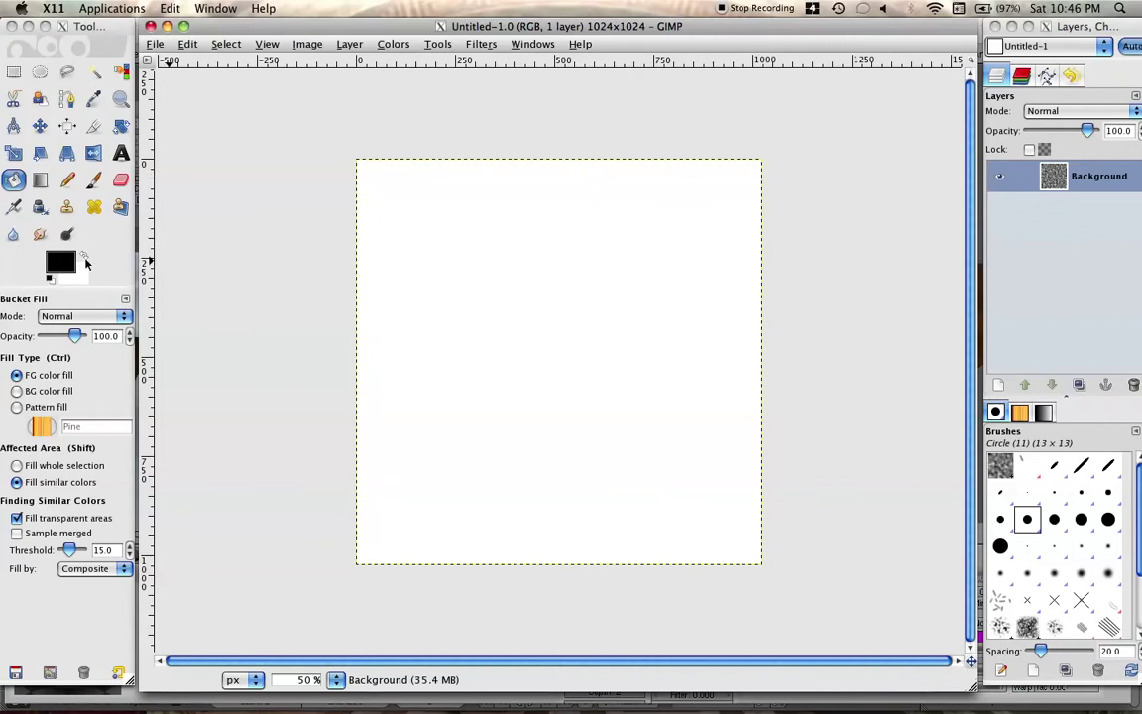
left_click(482, 45)
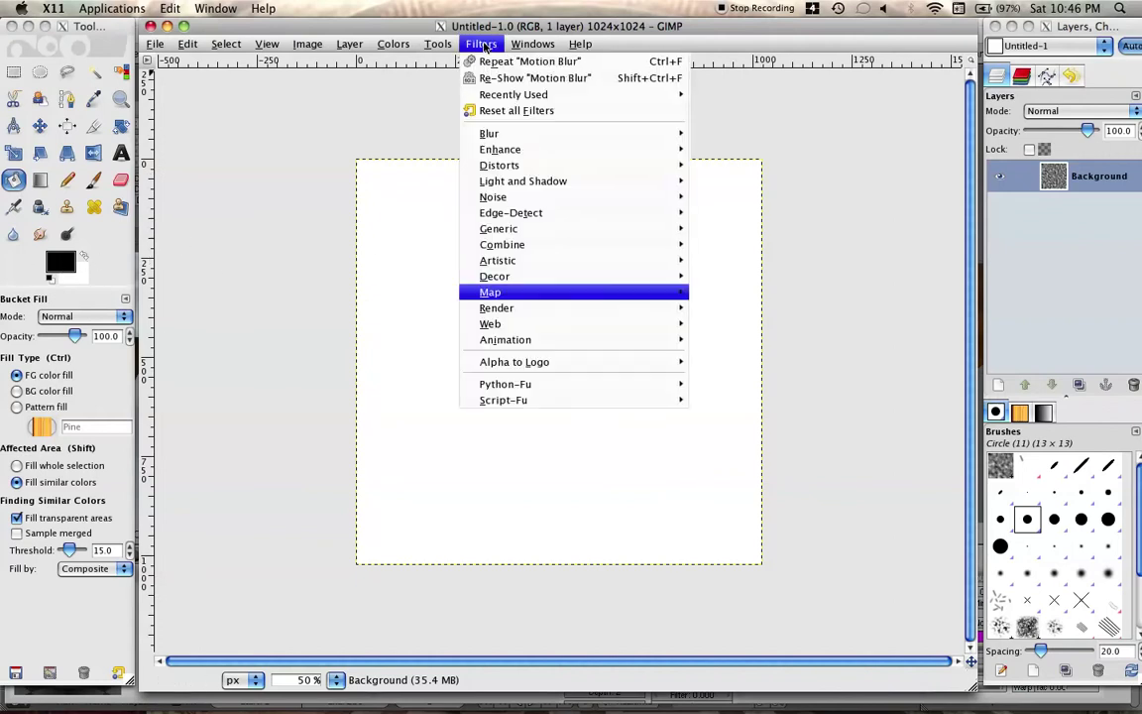
mouse_move(620, 275)
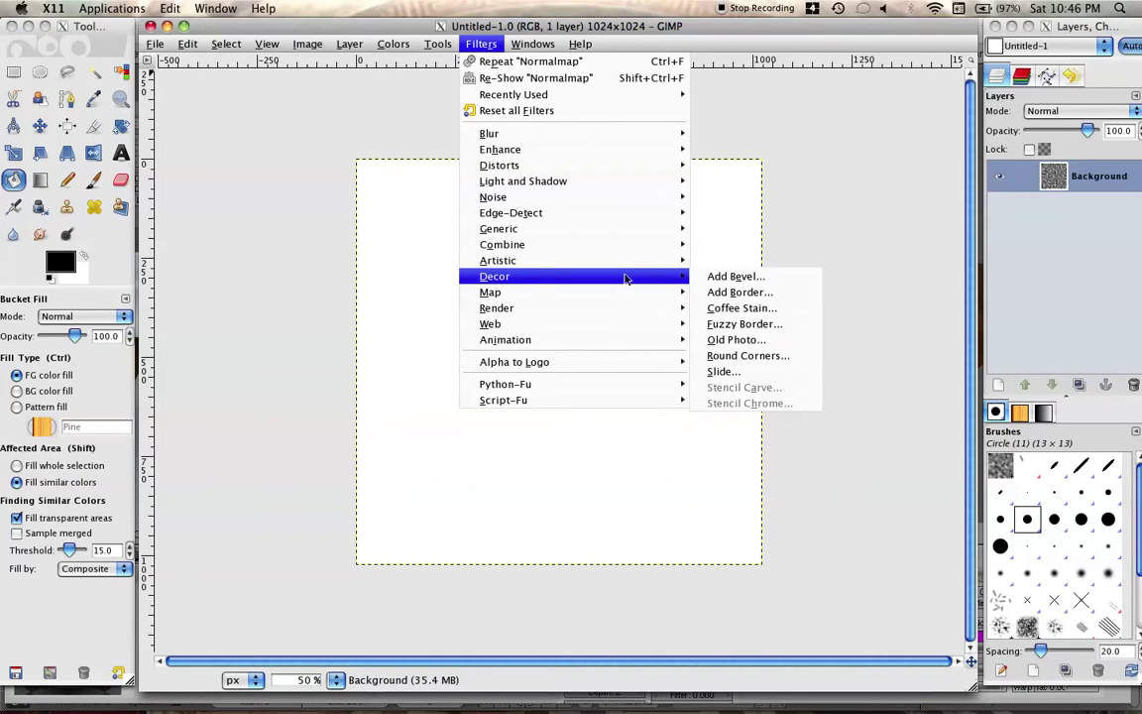
mouse_move(669, 308)
mouse_move(723, 311)
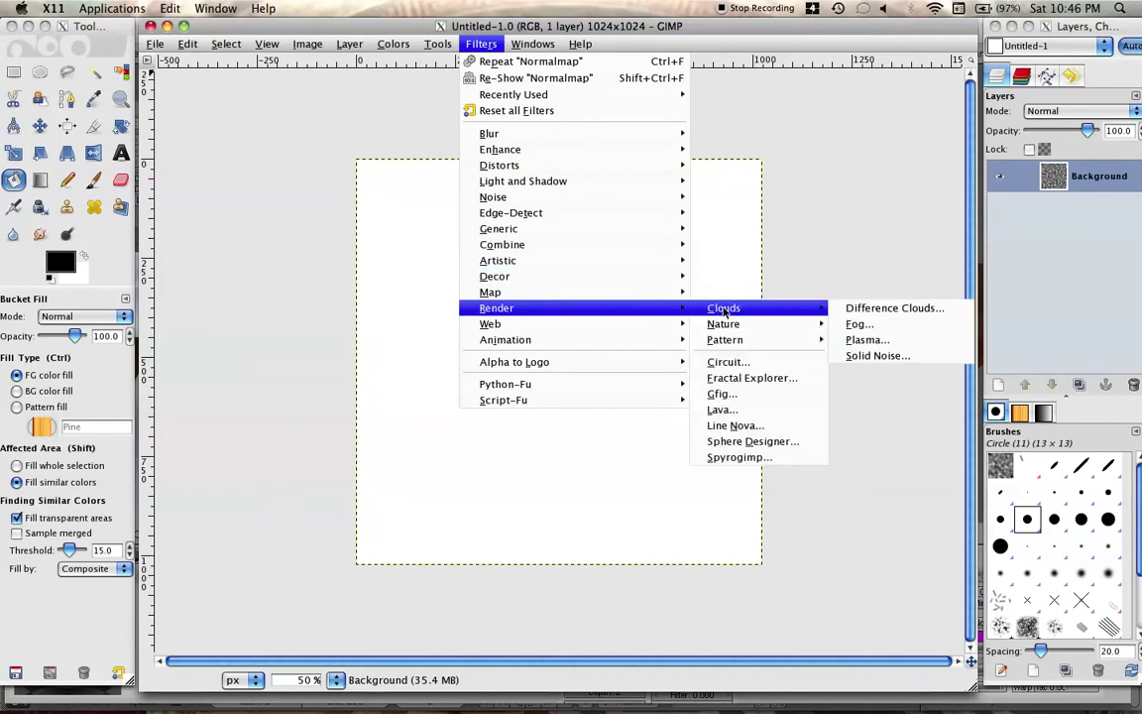
left_click(878, 358)
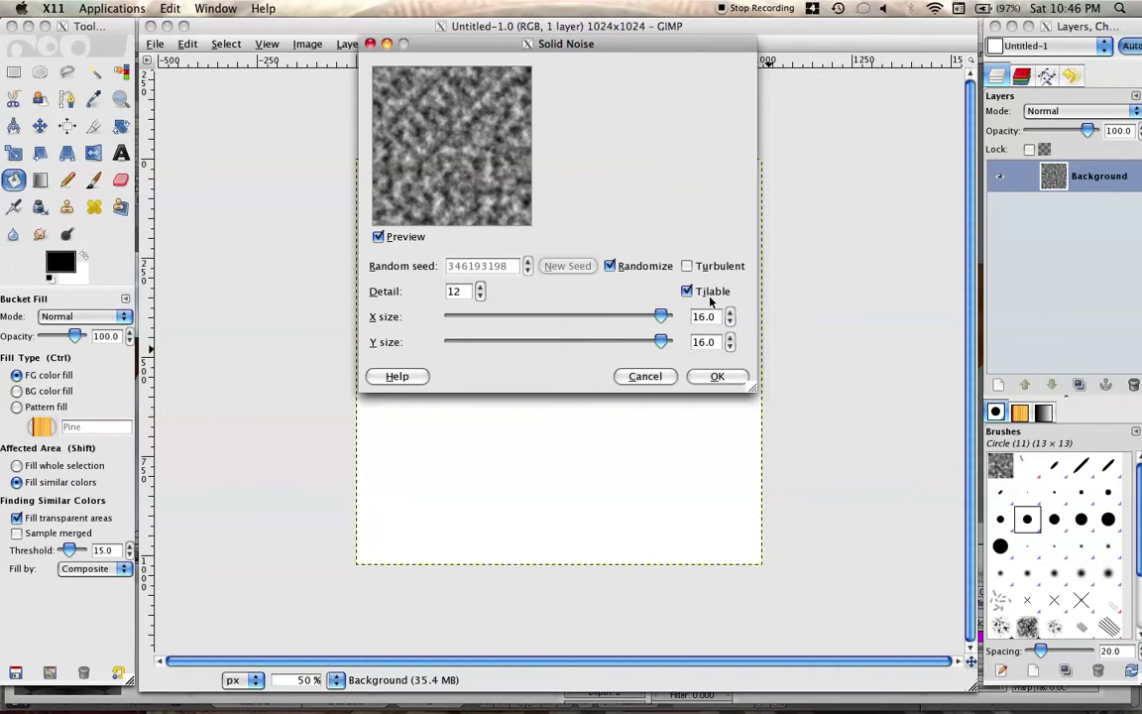
left_click(714, 377)
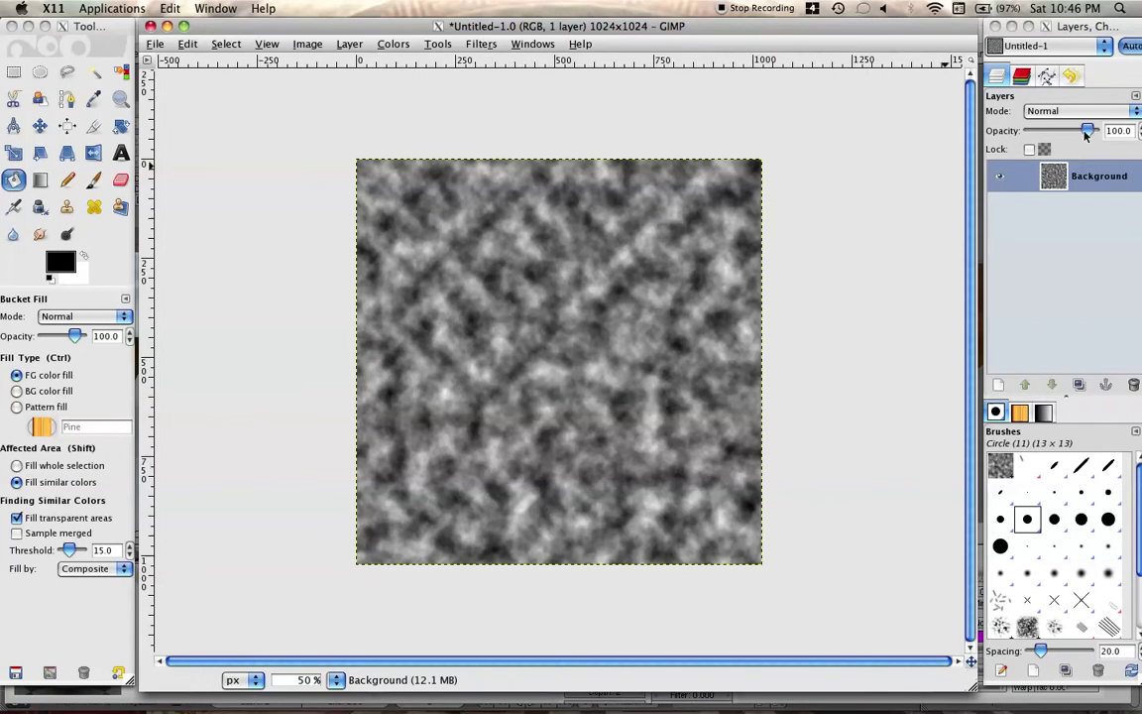
Step: Apply the Normalmap filter to the grey clouds with Scale 20
left_click(481, 44)
mouse_move(555, 277)
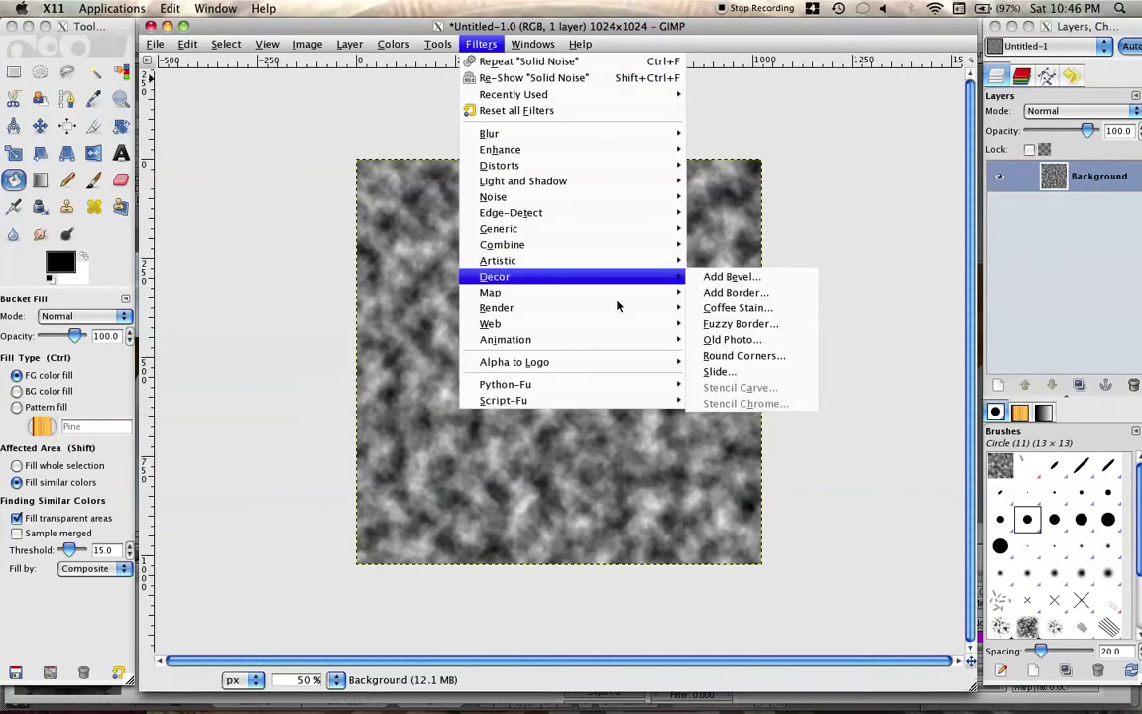
mouse_move(617, 292)
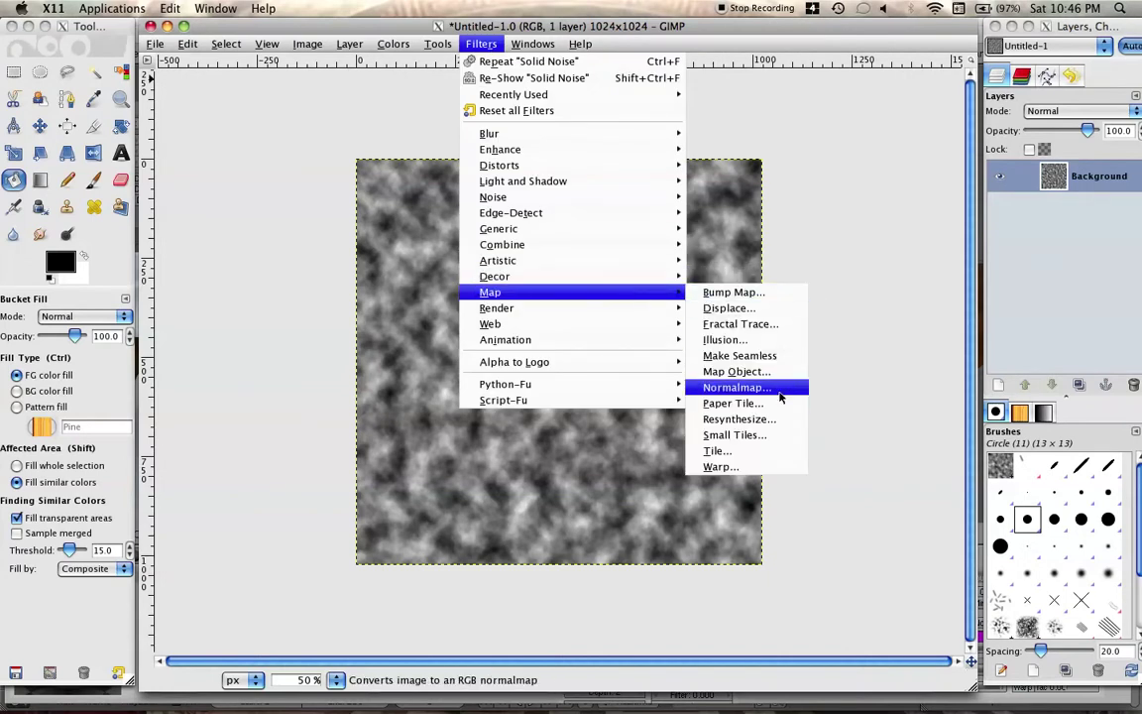
left_click(728, 386)
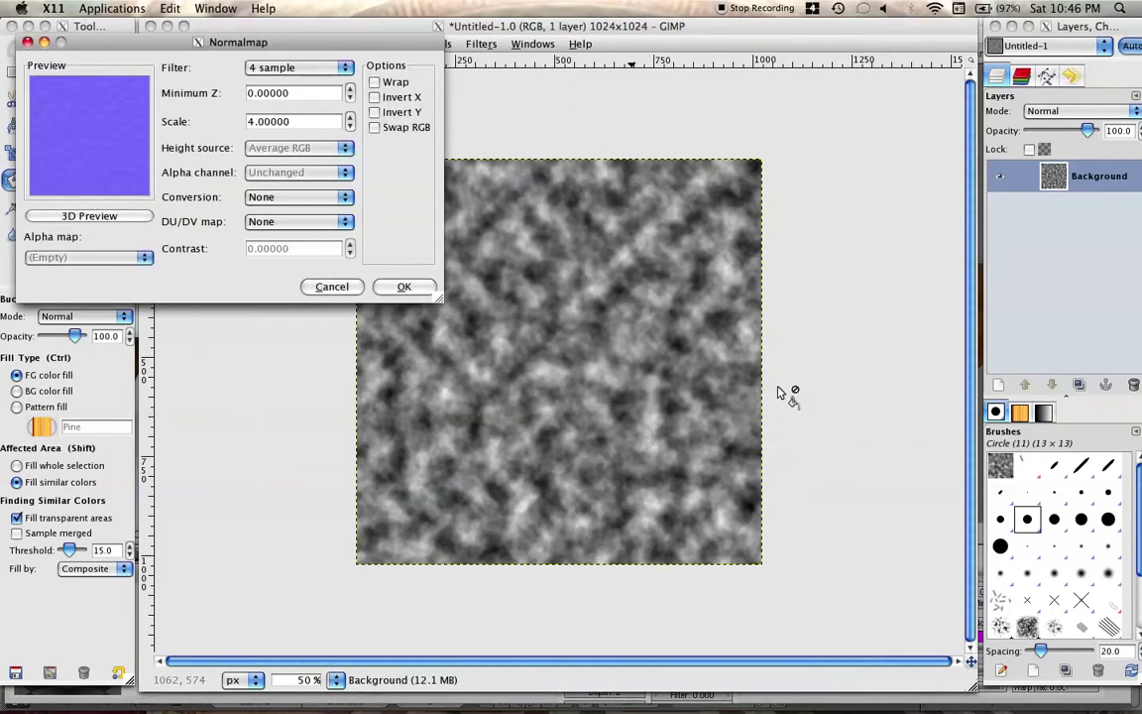
left_click(257, 121)
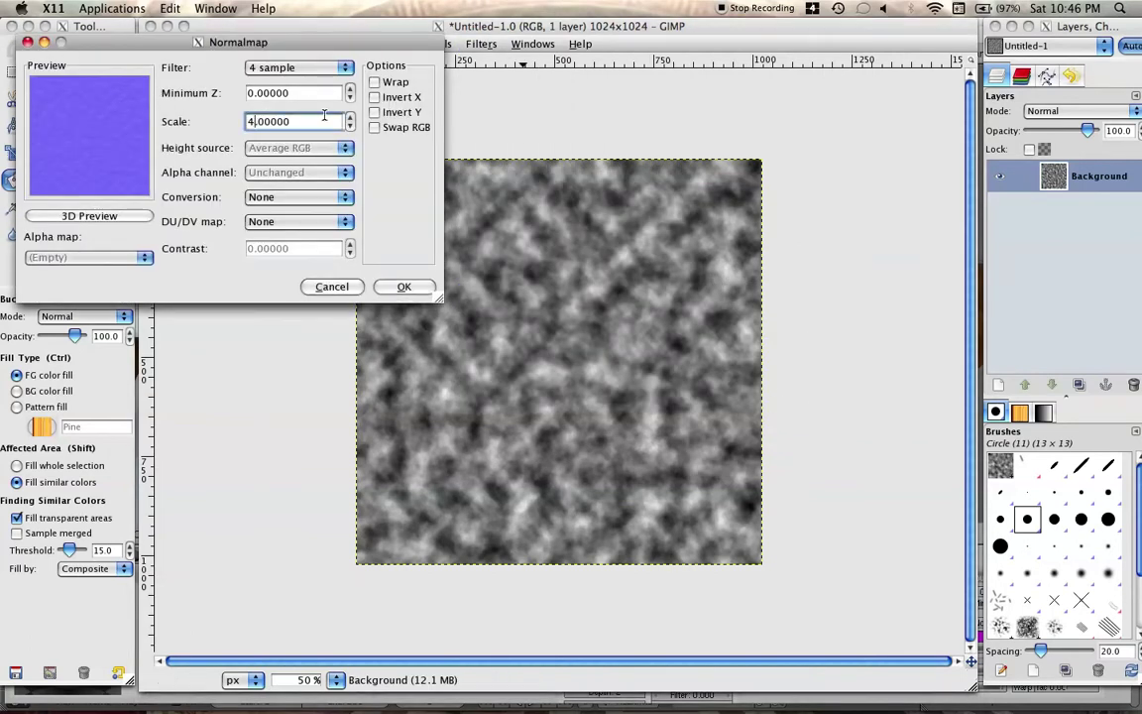
key("BackSpace")
key("BackSpace")
type("20.")
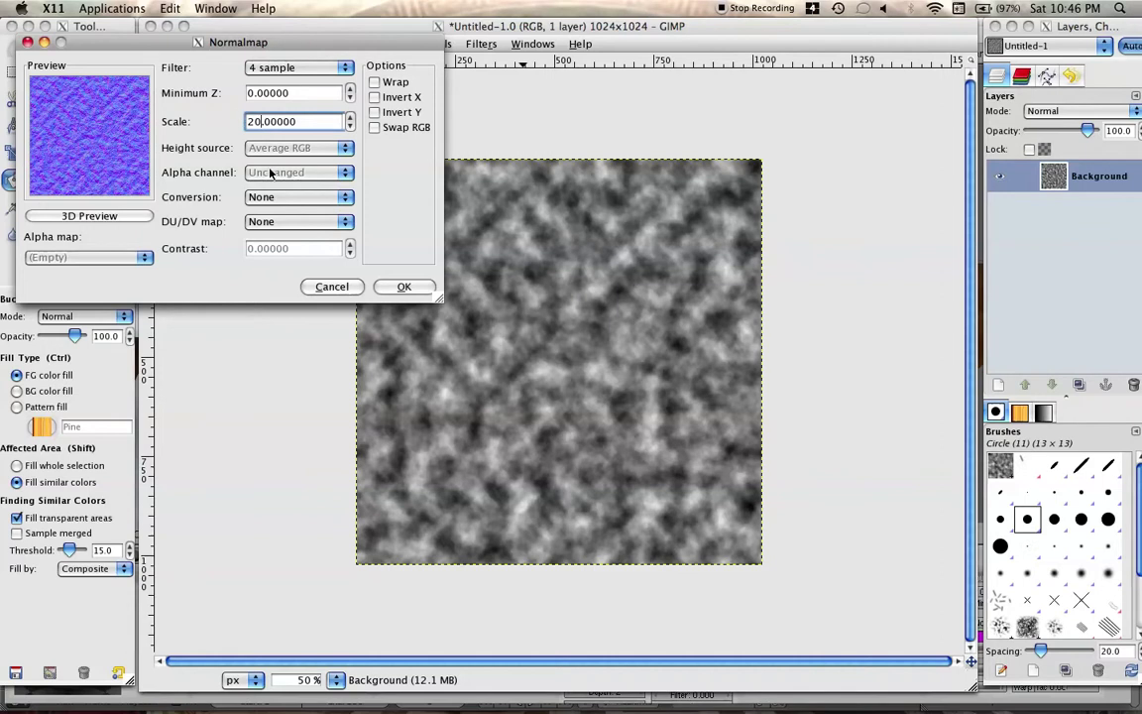
left_click(402, 288)
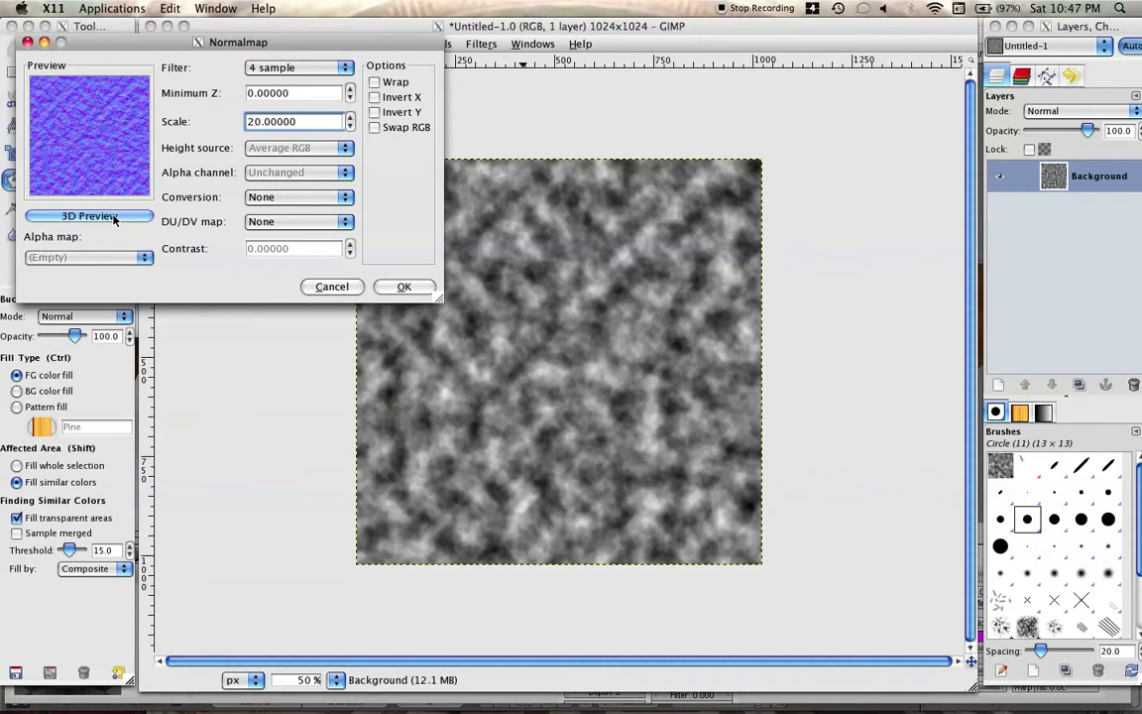
left_click(400, 289)
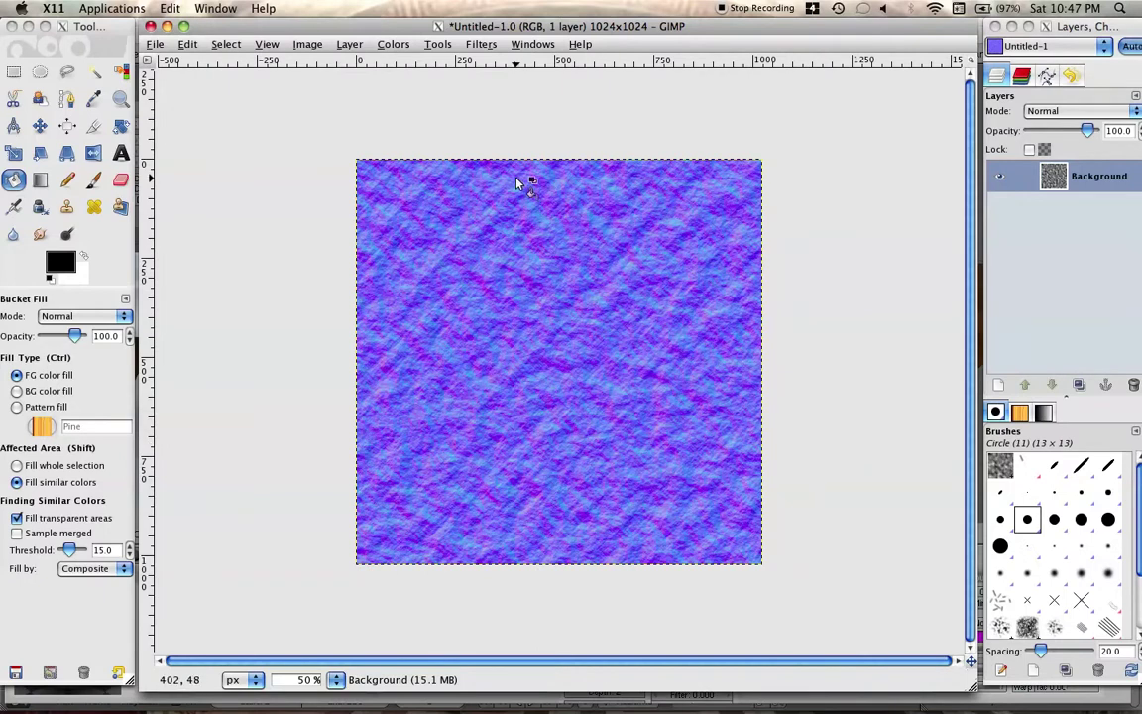
Step: Add a transparent layer named noise above Background
left_click(1001, 386)
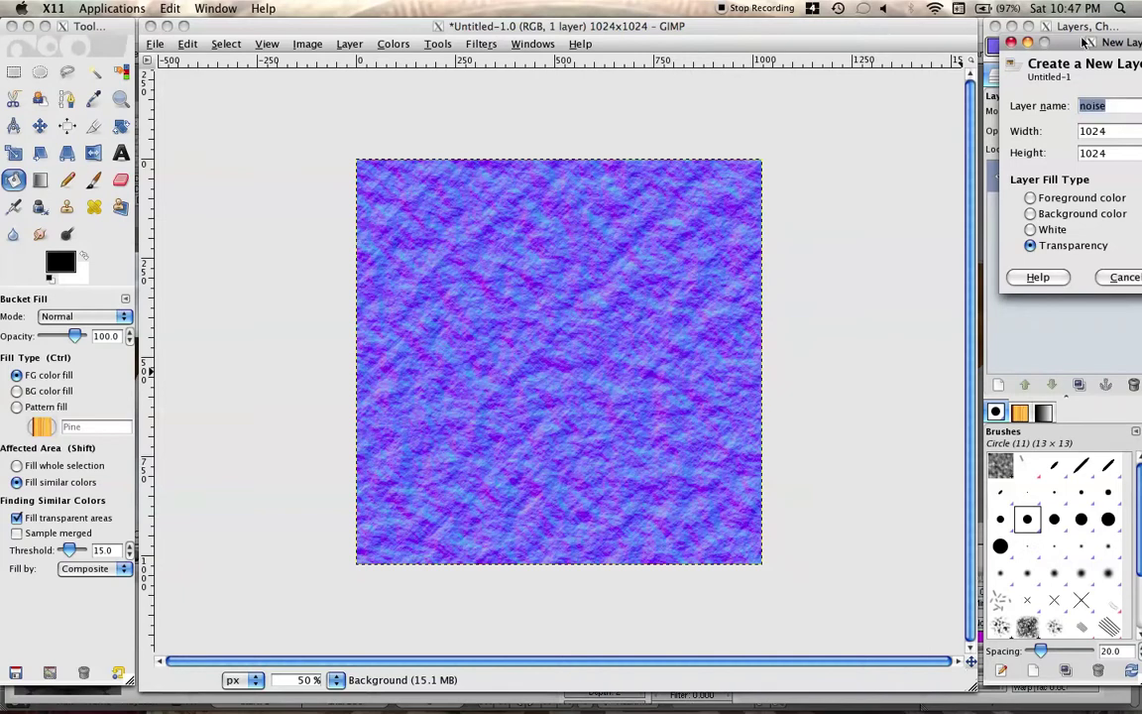
left_click_drag(1079, 43, 925, 90)
left_click(1041, 325)
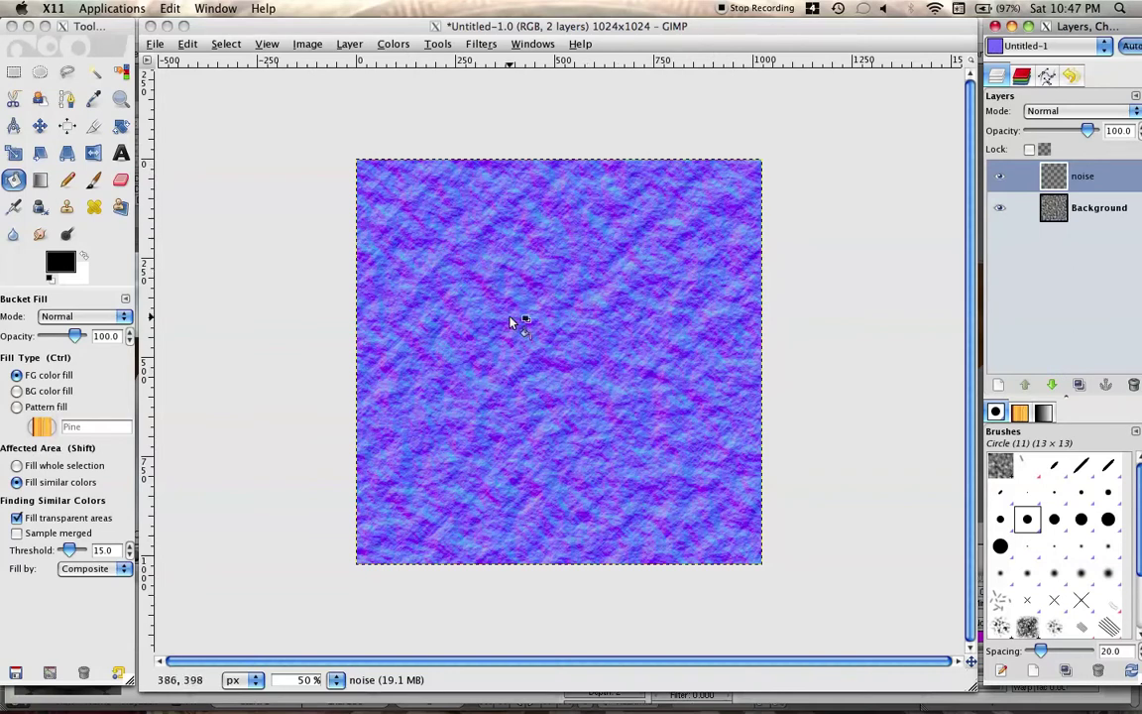
Step: Bucket-fill the noise layer with solid black
left_click(544, 335)
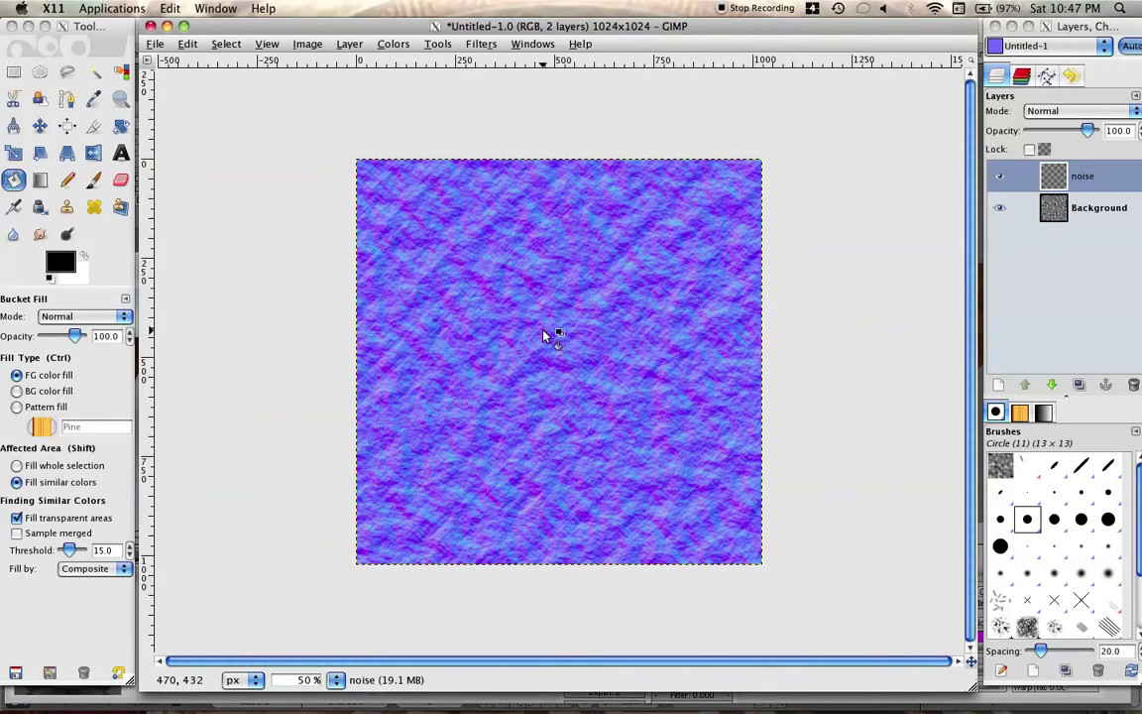
left_click(523, 326)
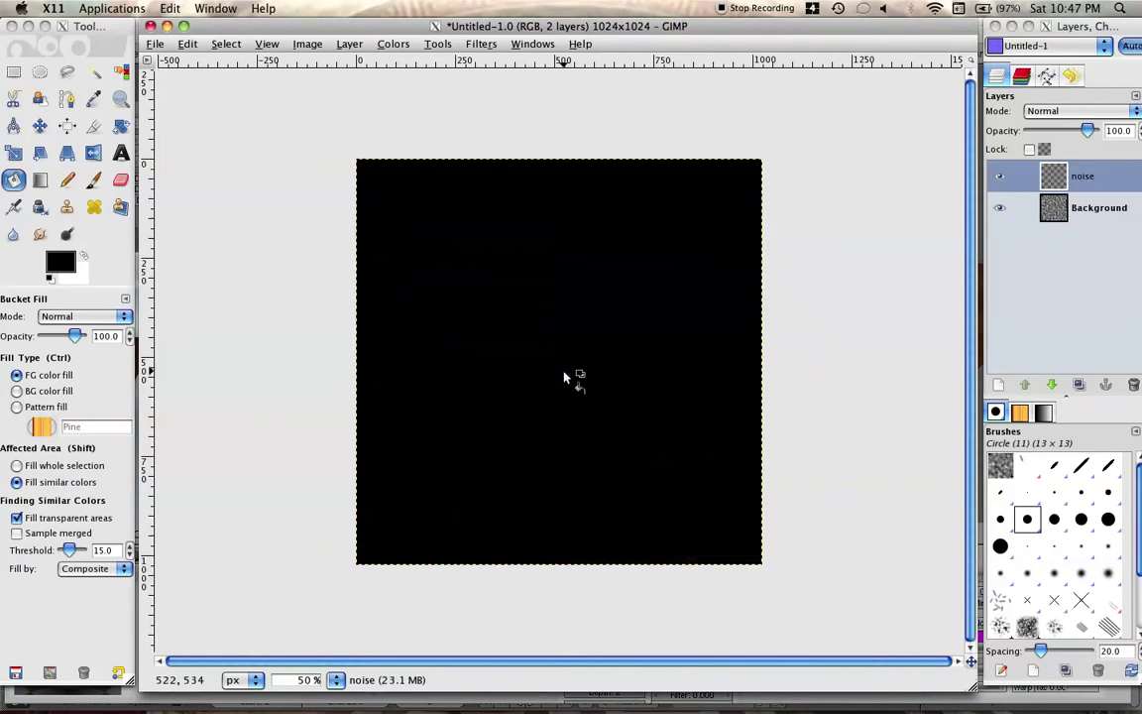
left_click(470, 50)
Step: Add RGB Noise (R/G/B 1.00, Alpha 0) to the black layer and view it at 100%
mouse_move(594, 196)
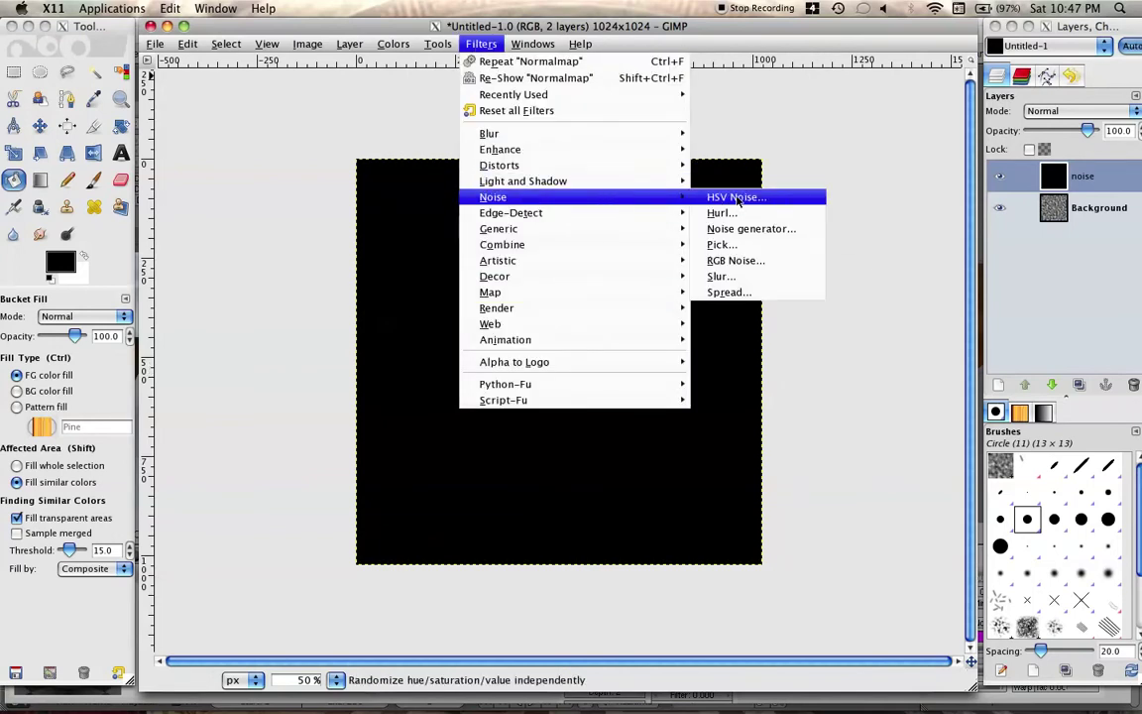
left_click(739, 260)
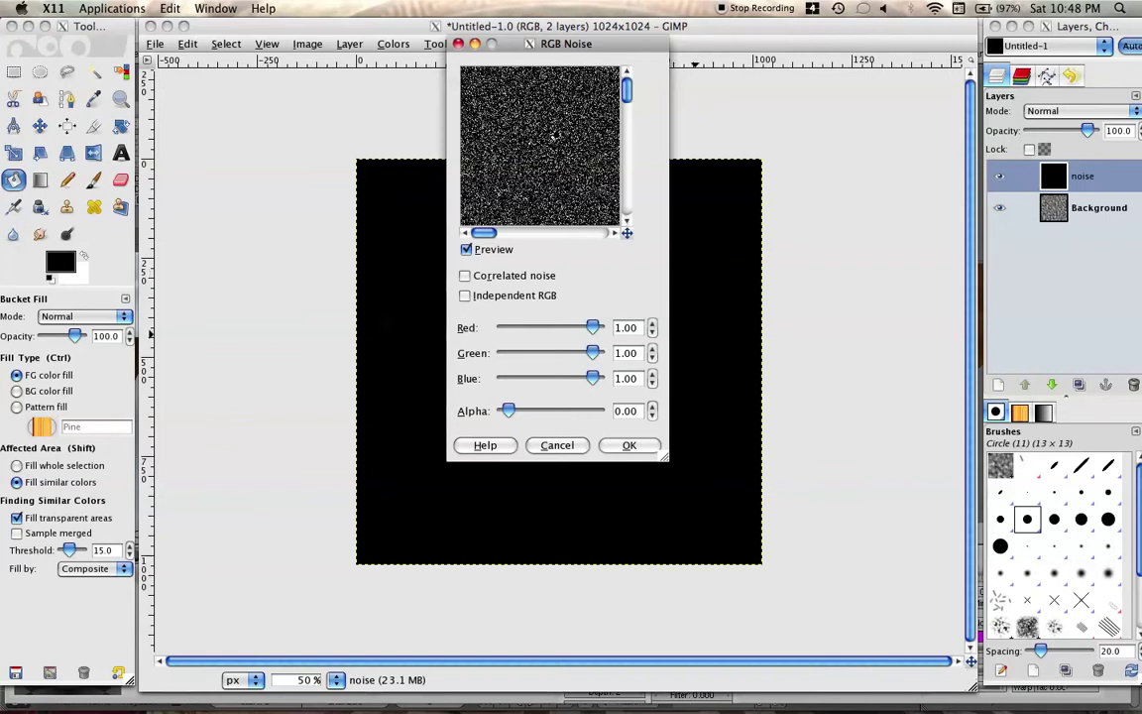
left_click(629, 446)
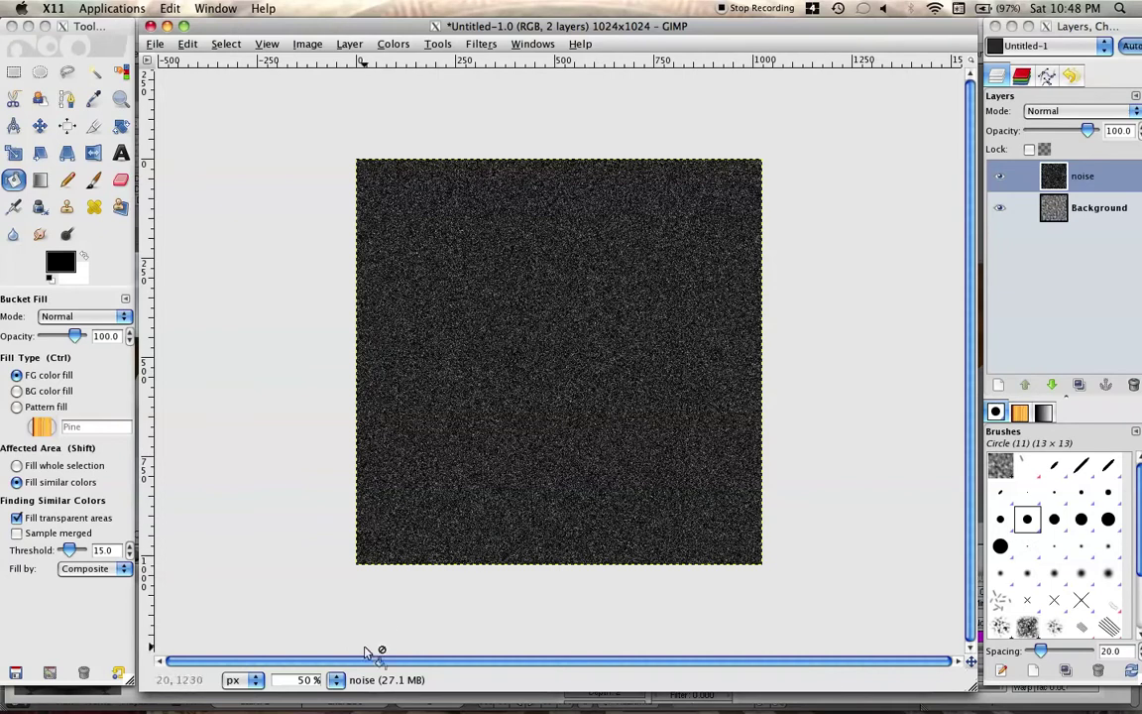
left_click(337, 680)
left_click(327, 603)
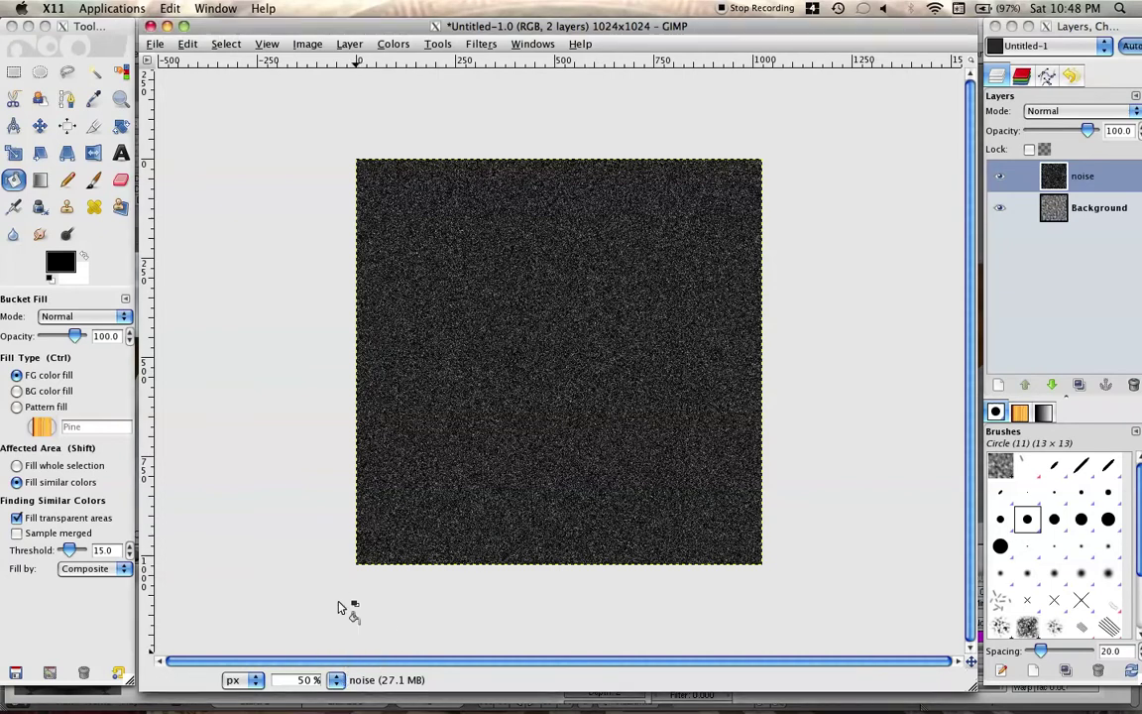
scroll(671, 490, "down", 4)
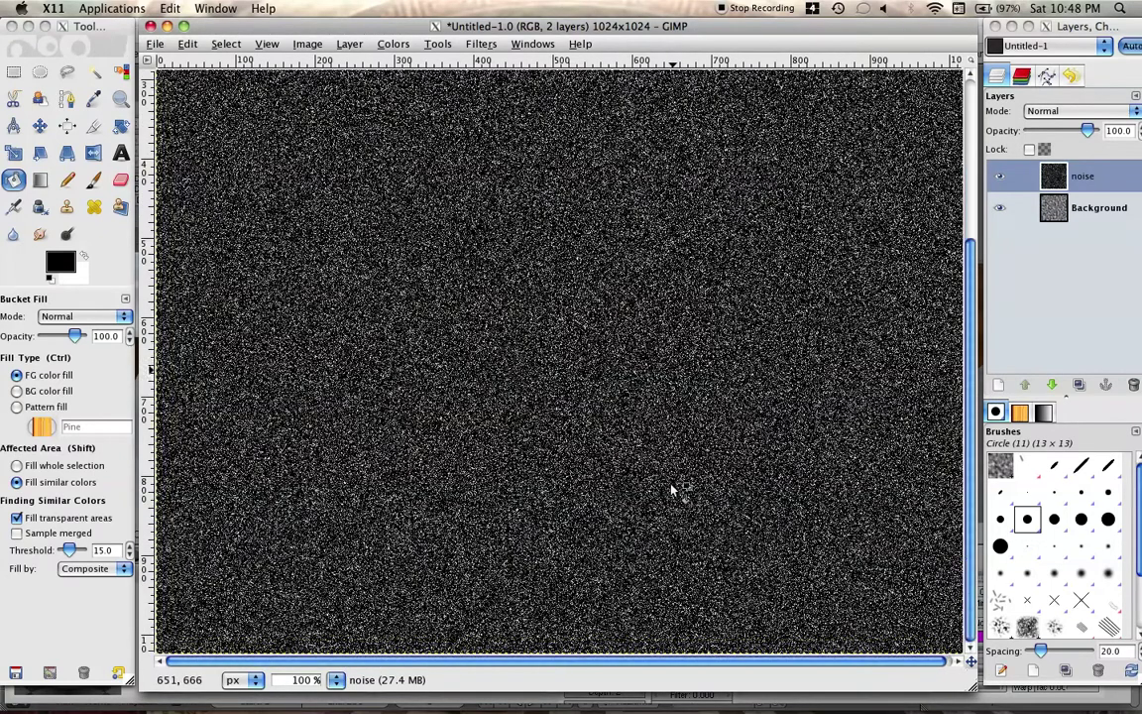
left_click(480, 45)
Step: Apply a linear Motion Blur of length 4 at angle 90 to the noise layer
mouse_move(496, 133)
left_click(772, 190)
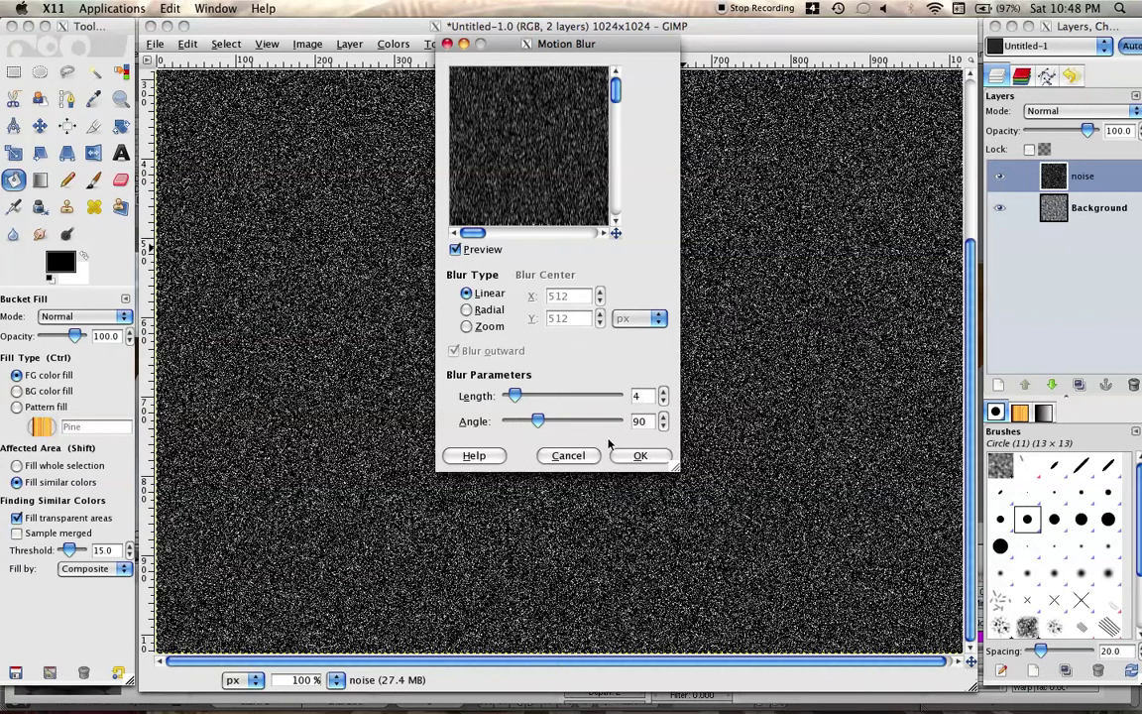
left_click(640, 455)
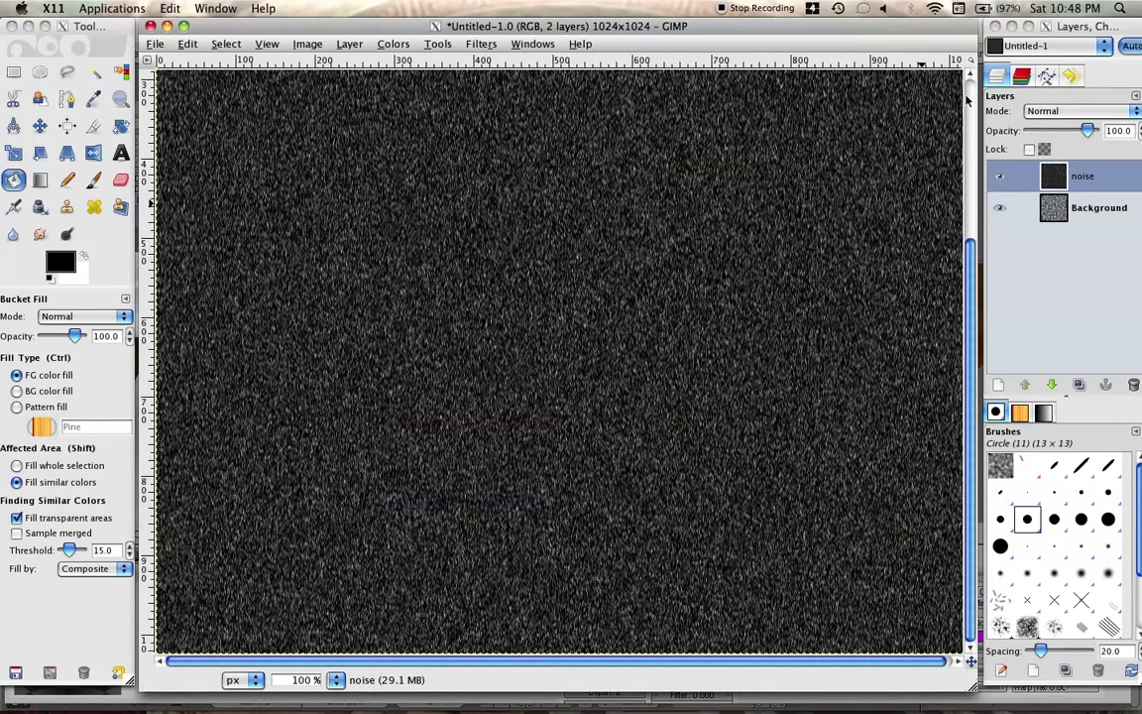
Step: Convert the noise layer into a normal map with Scale 4 instead of 20
left_click(480, 45)
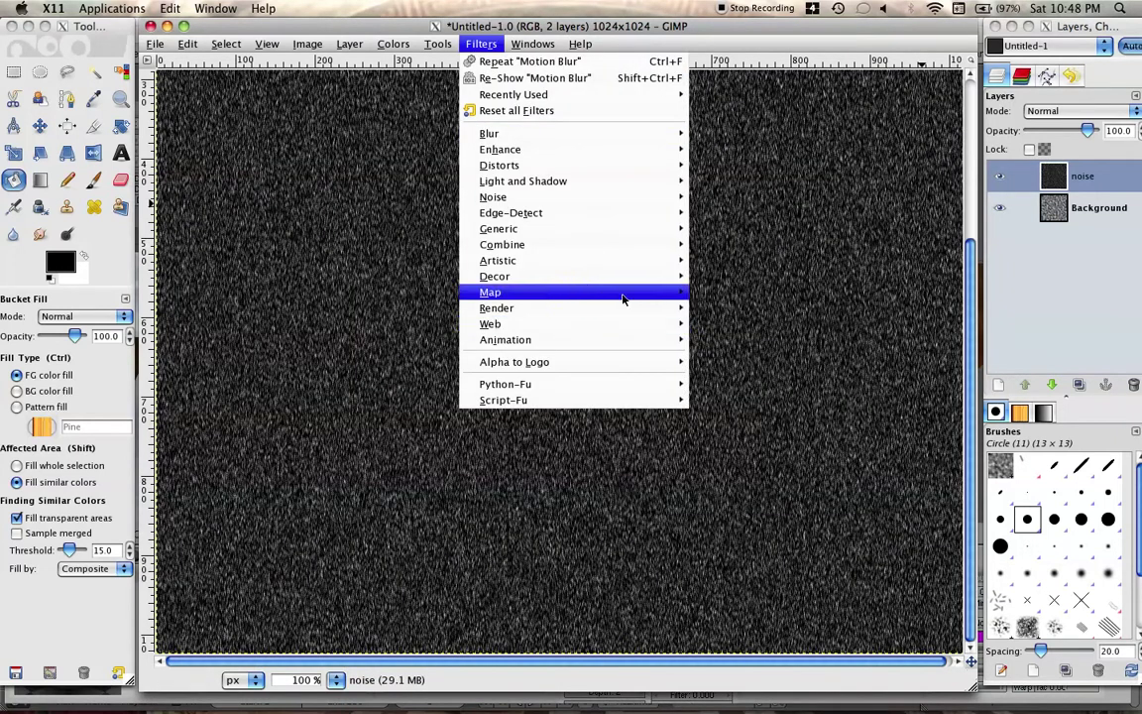
mouse_move(625, 295)
left_click(744, 388)
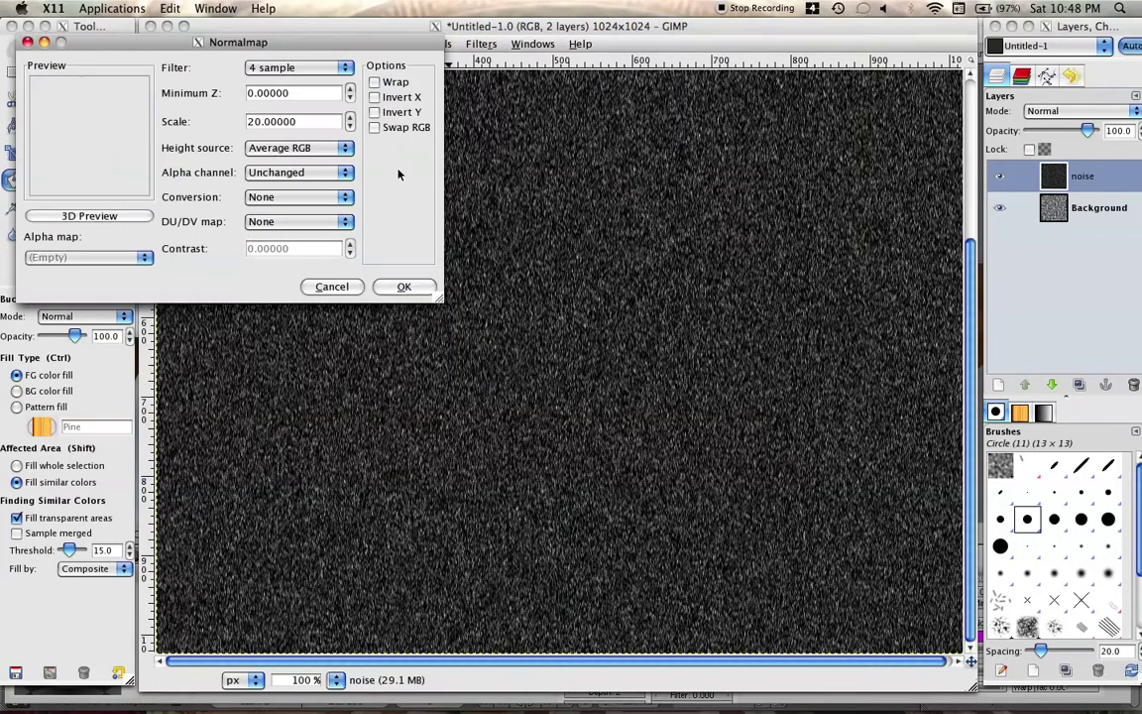
left_click_drag(296, 121, 261, 121)
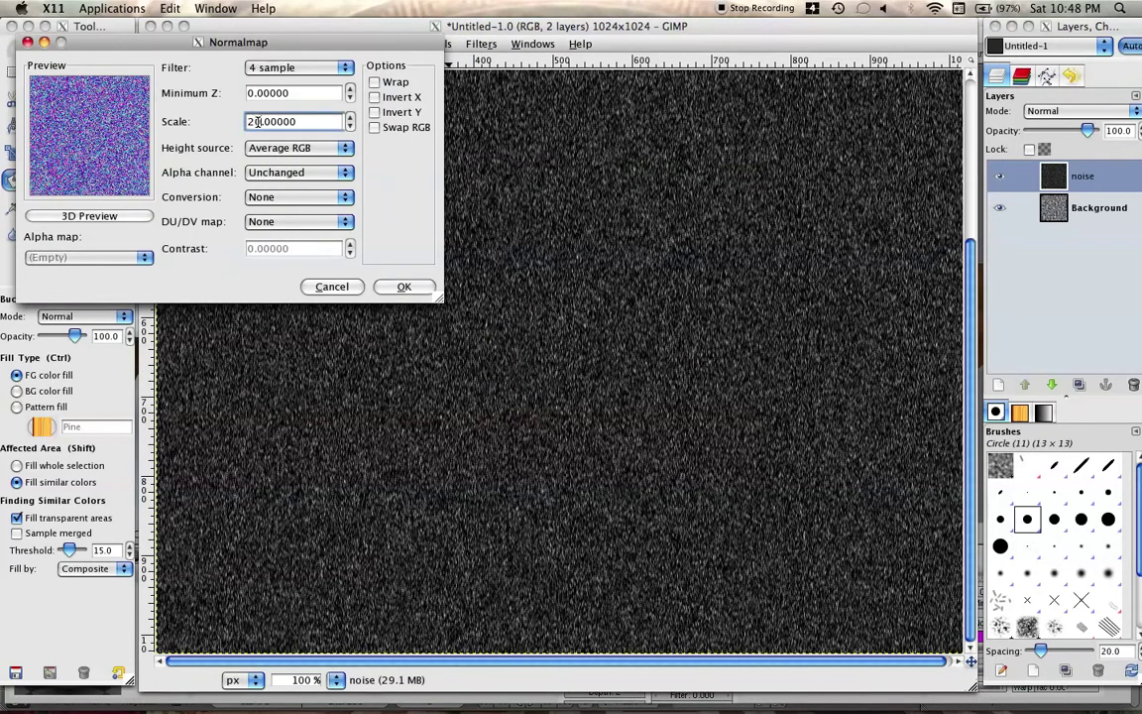
key("Left")
key("BackSpace")
type("4")
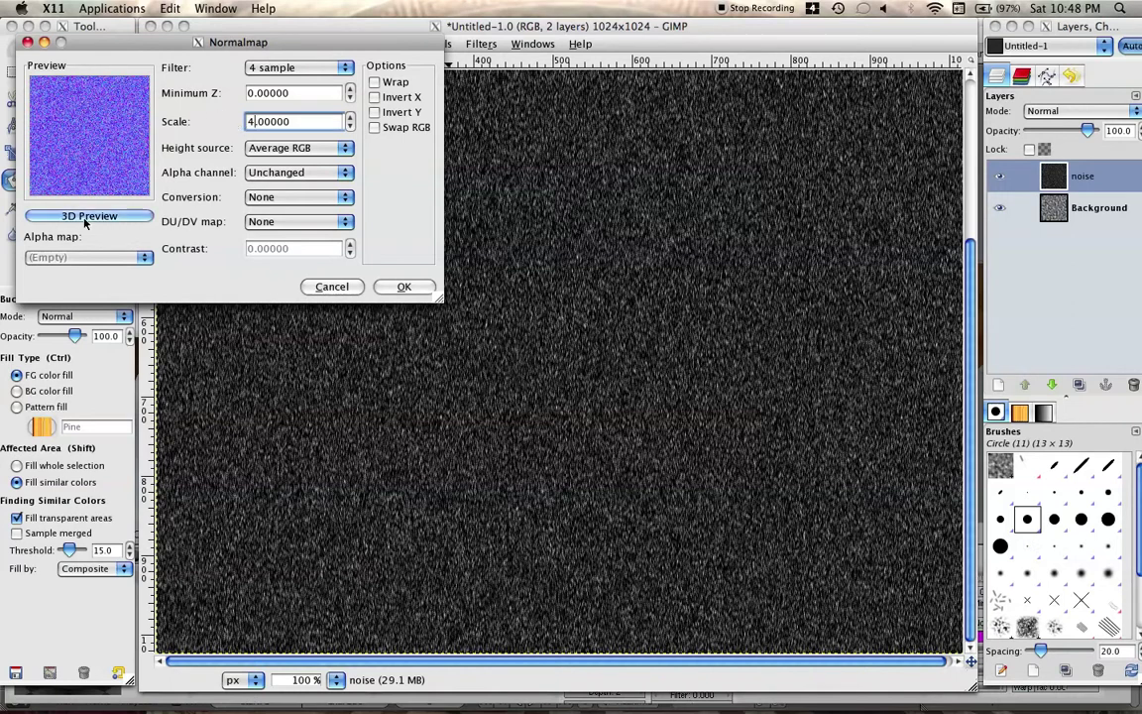
left_click(403, 286)
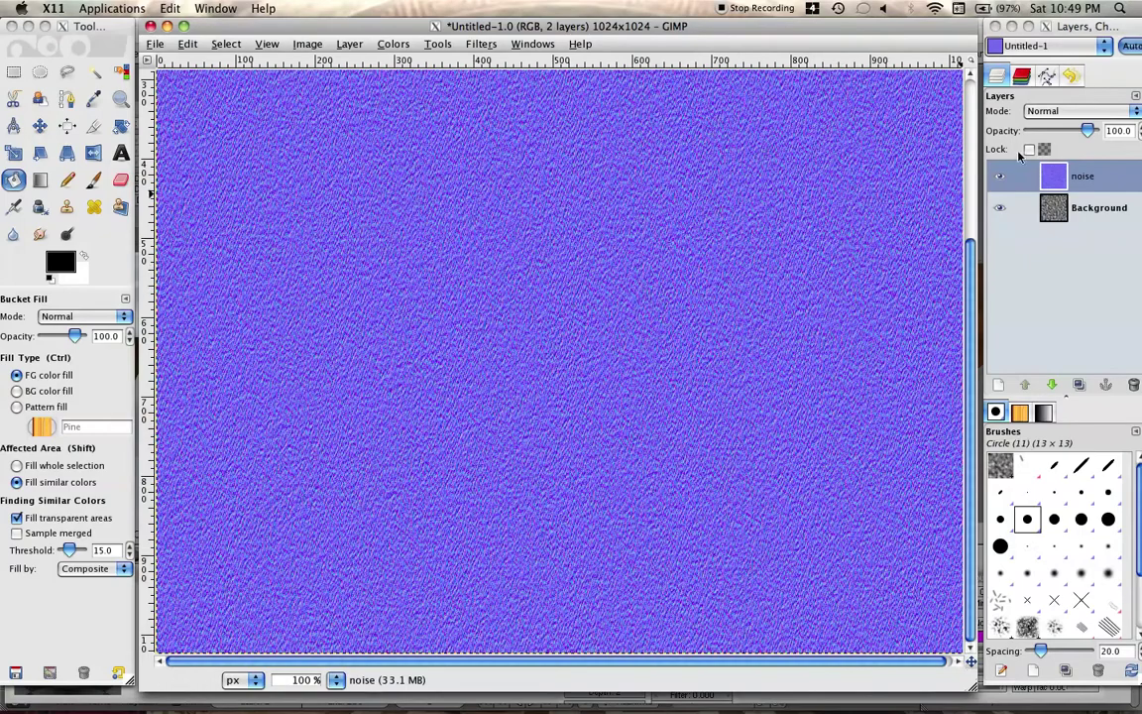
left_click(1088, 132)
Step: Lower the noise layer's opacity to 42.4 over the background
left_click_drag(1087, 132, 1060, 132)
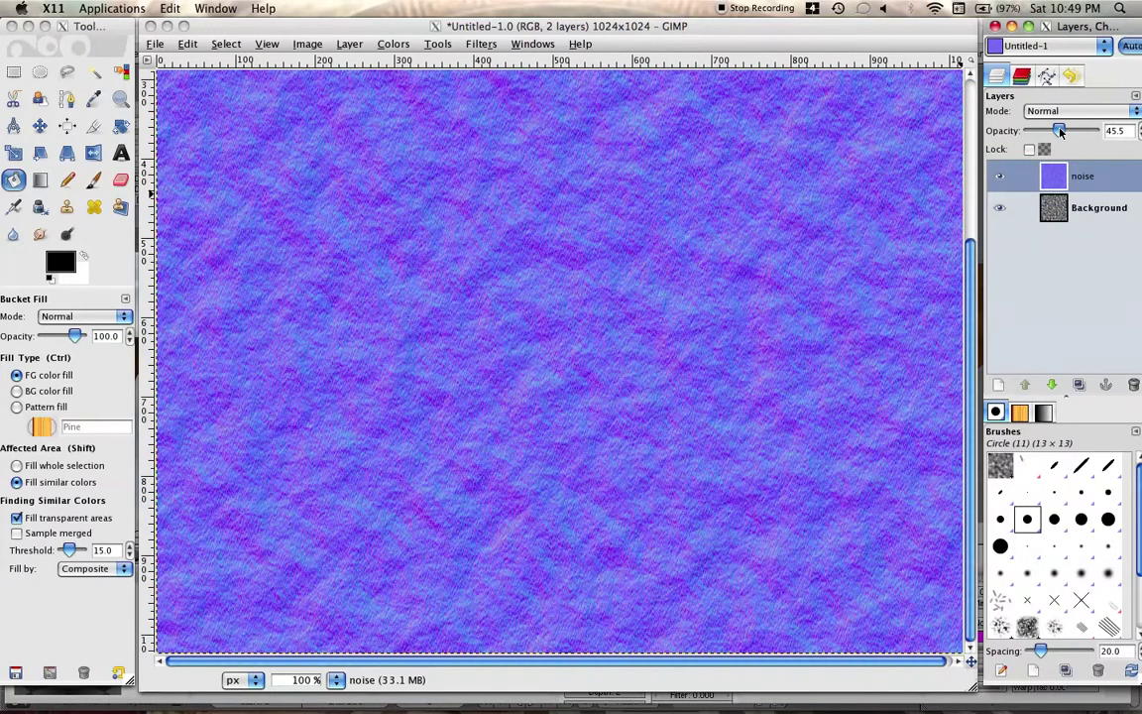
left_click_drag(1059, 133, 1058, 133)
scroll(625, 275, "right", 1)
scroll(609, 287, "up", 5)
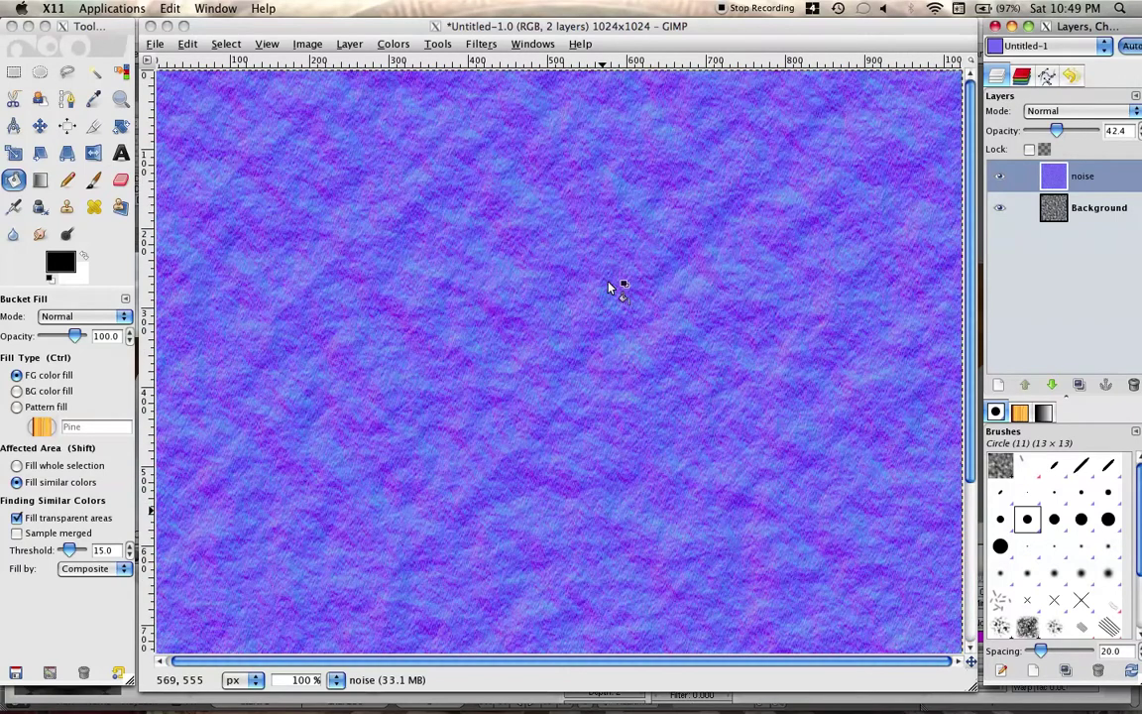
scroll(611, 287, "left", 1)
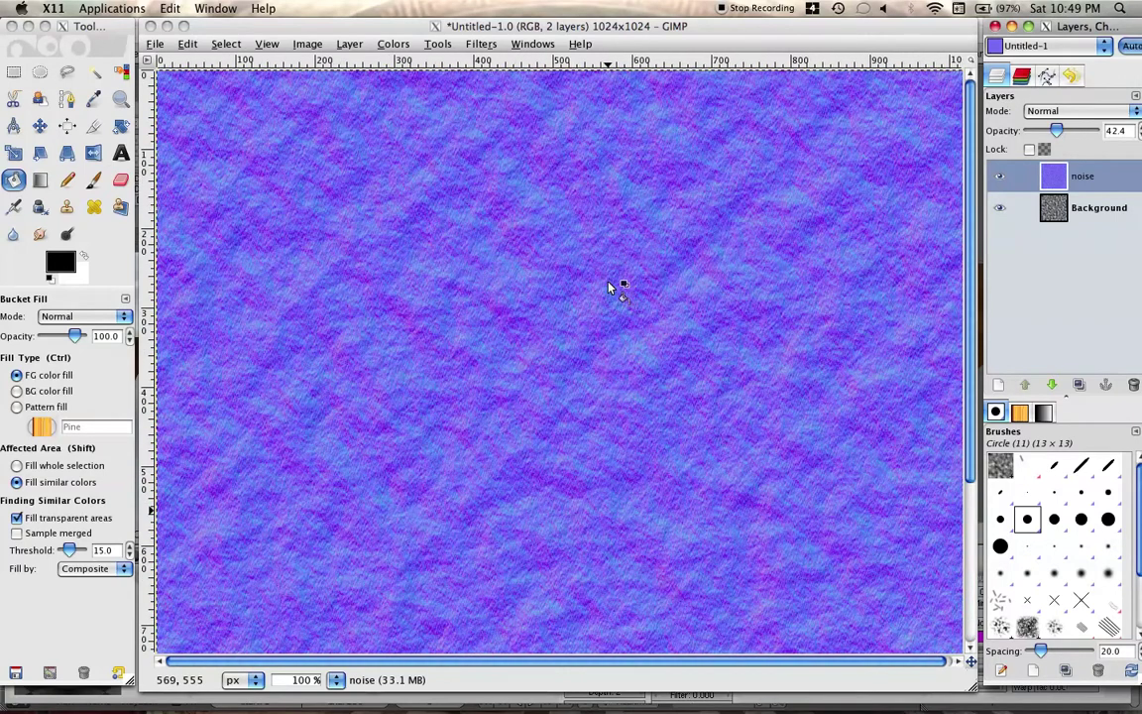
Step: Zoom GIMP to 50%, then bring Photoshop's blank Untitled-1 document forward
left_click(336, 681)
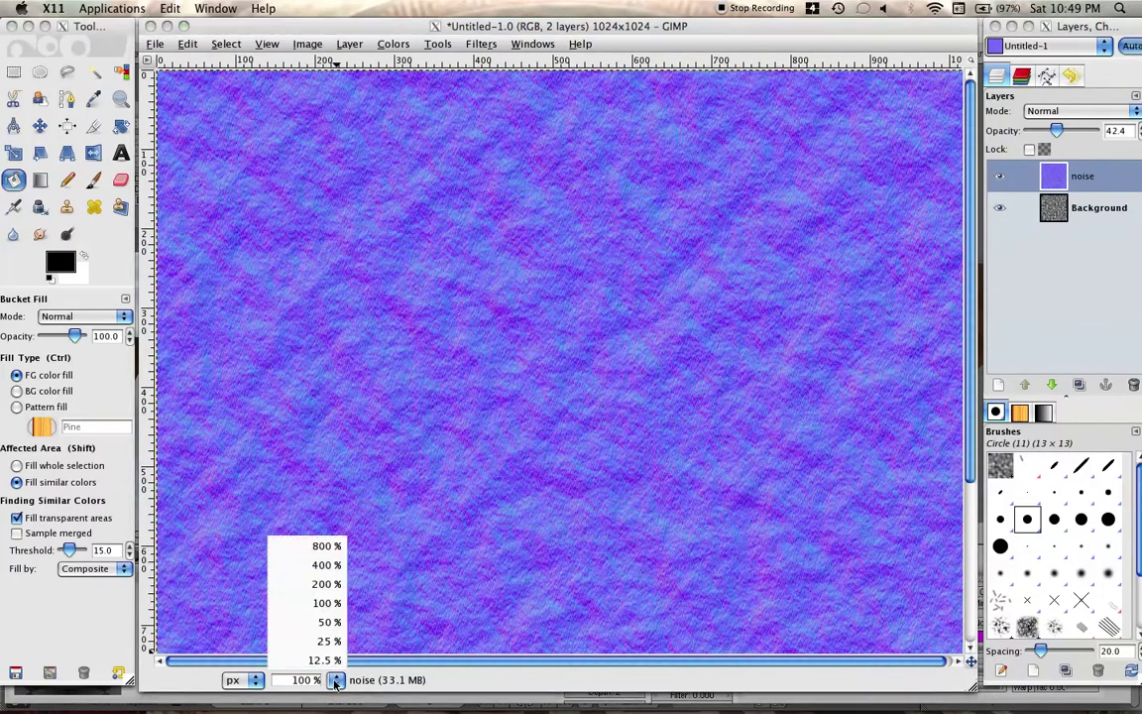
left_click(328, 622)
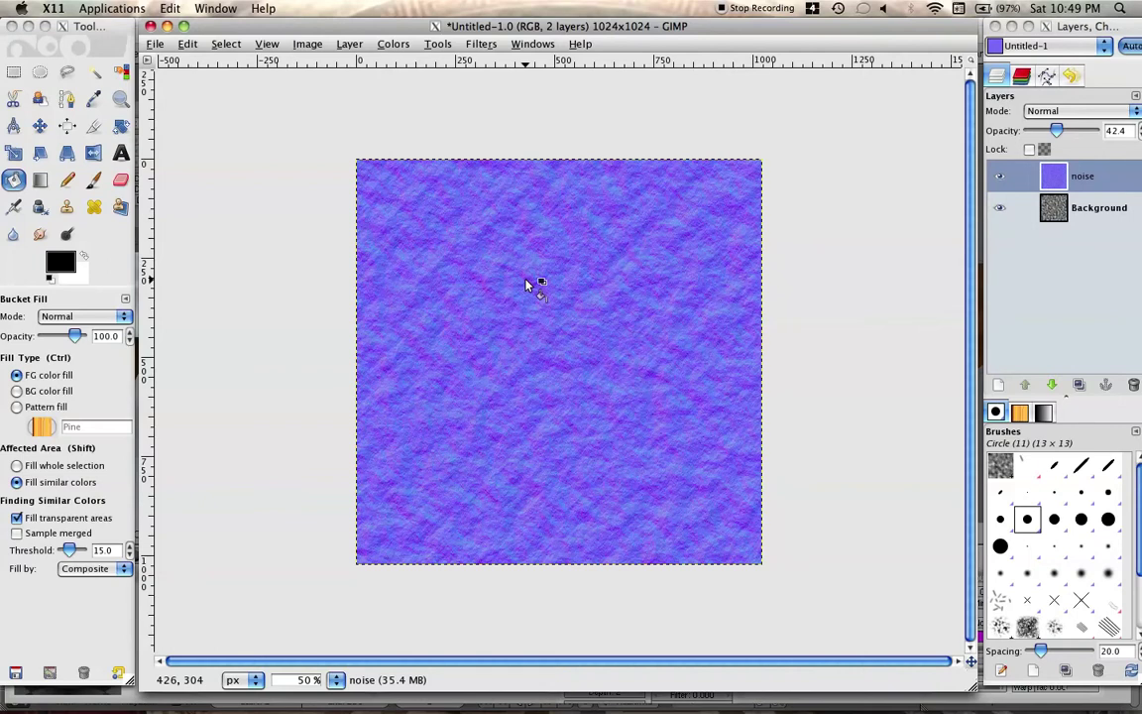
key("F9")
left_click(474, 323)
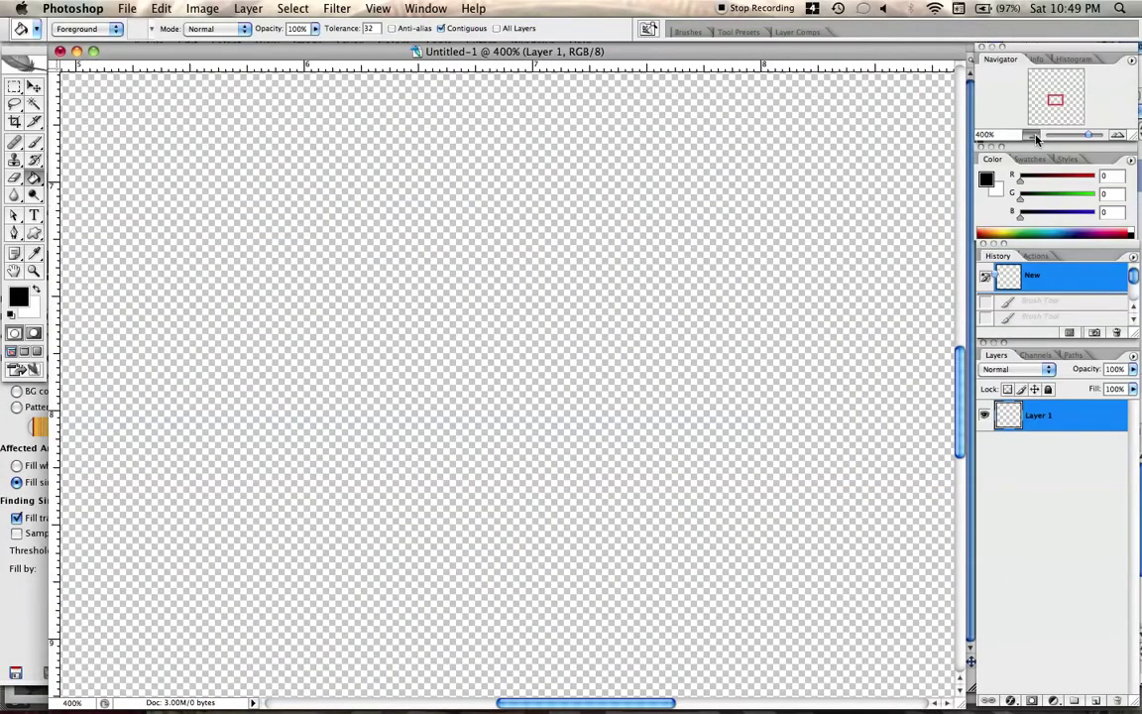
Step: Zoom out and try a Clouds render on Layer 1, then undo the dark result
left_click(1033, 135)
left_click(1033, 135)
left_click(1033, 136)
left_click(1033, 136)
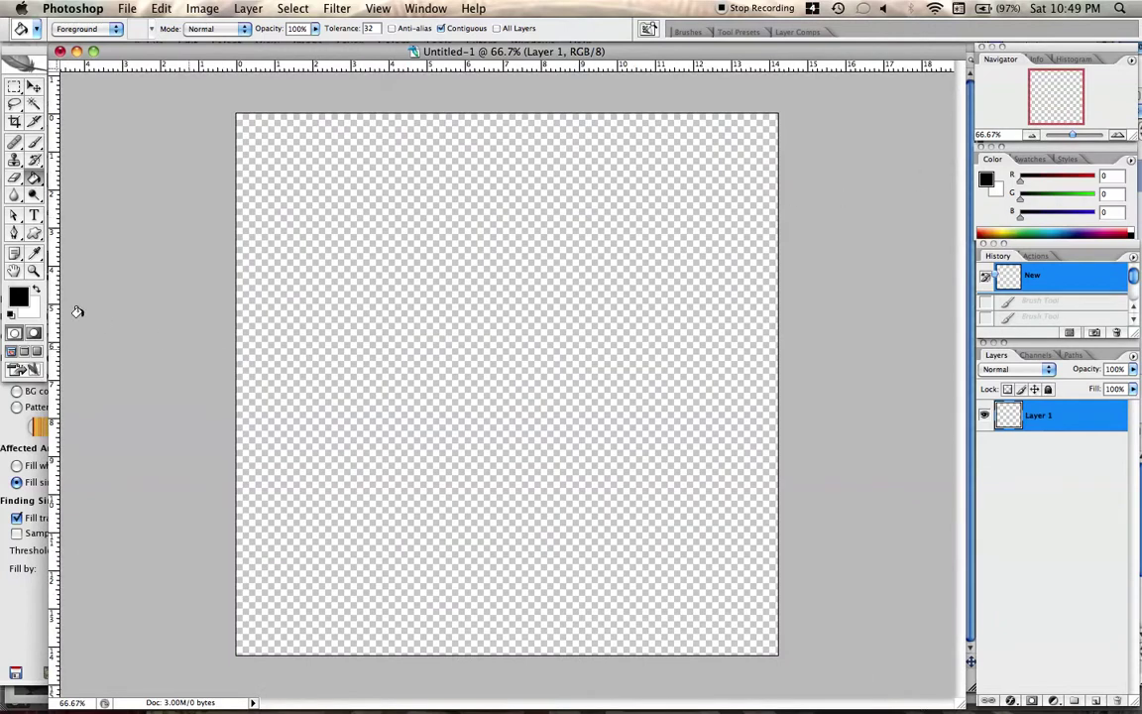
left_click(323, 8)
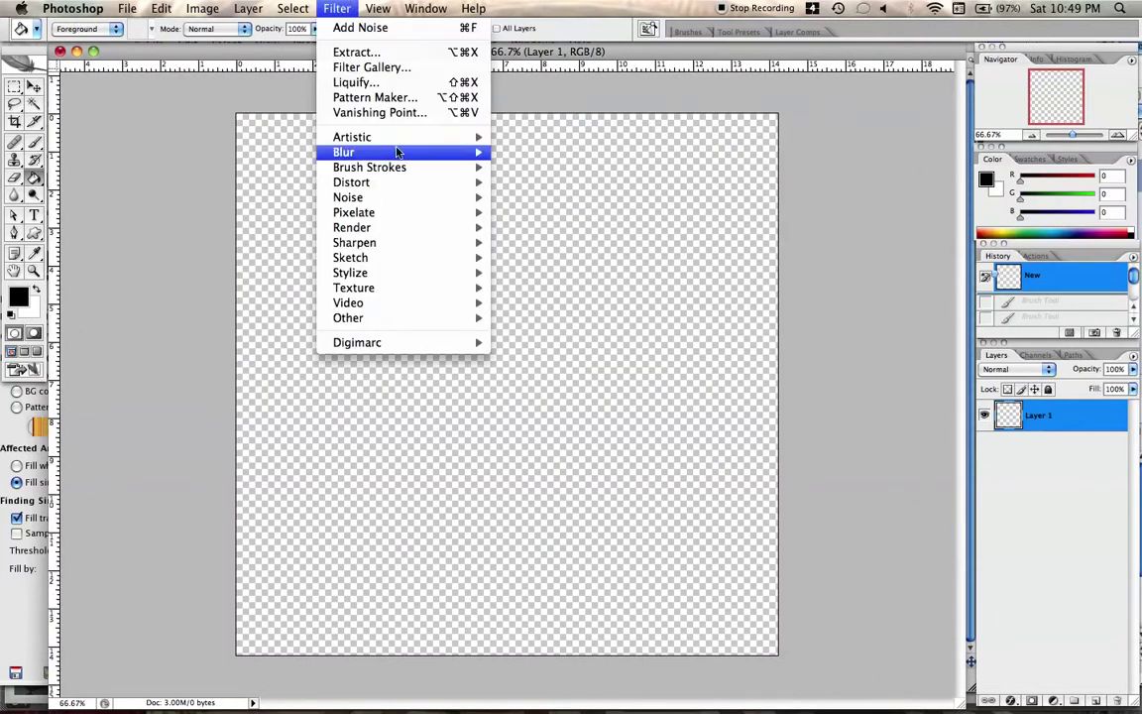
mouse_move(466, 229)
left_click(523, 227)
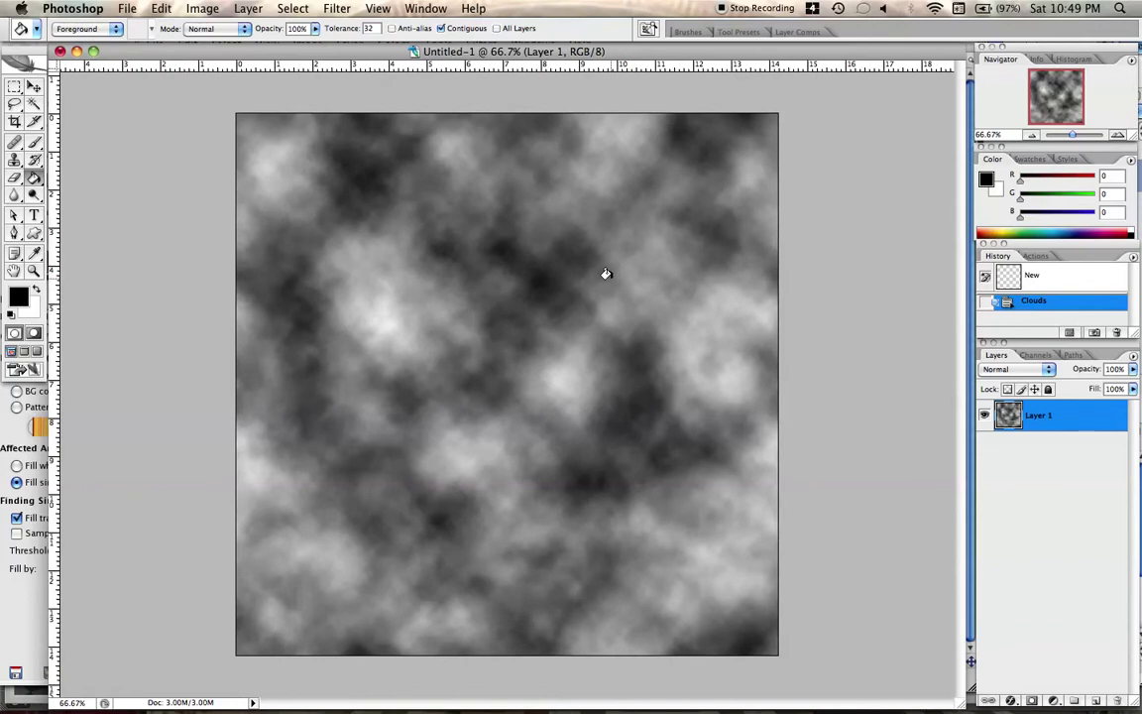
key("super+z")
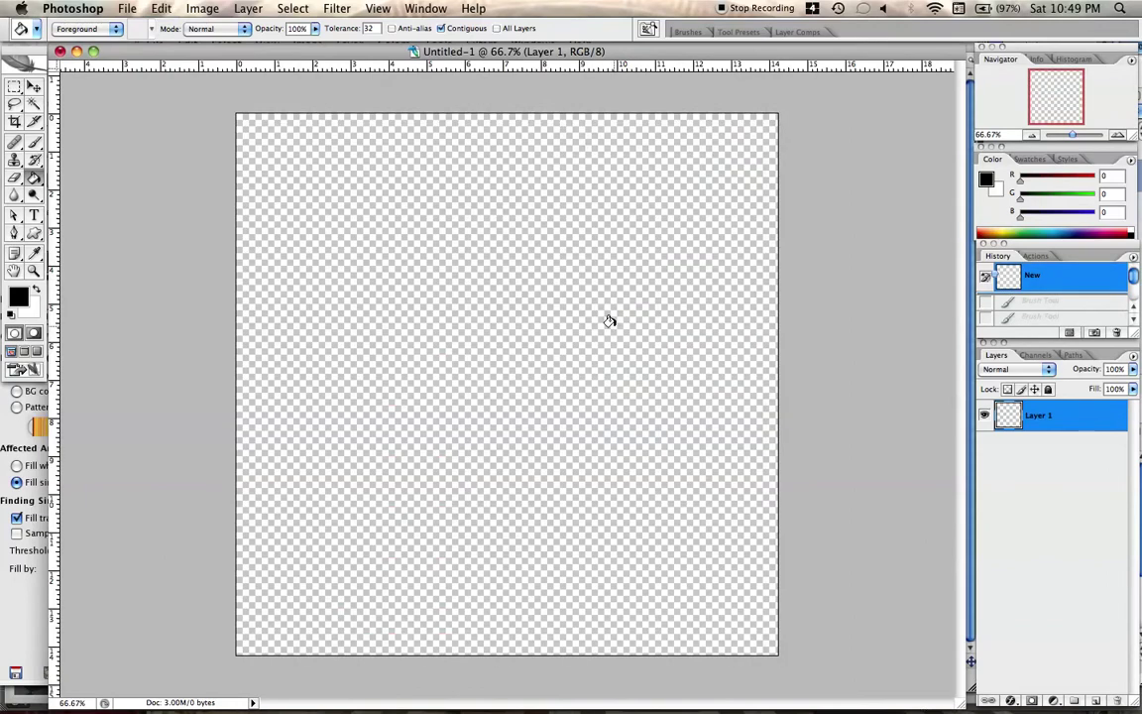
Step: Pick a very light grey foreground swatch and re-render pale Clouds on Layer 1
left_click(1031, 160)
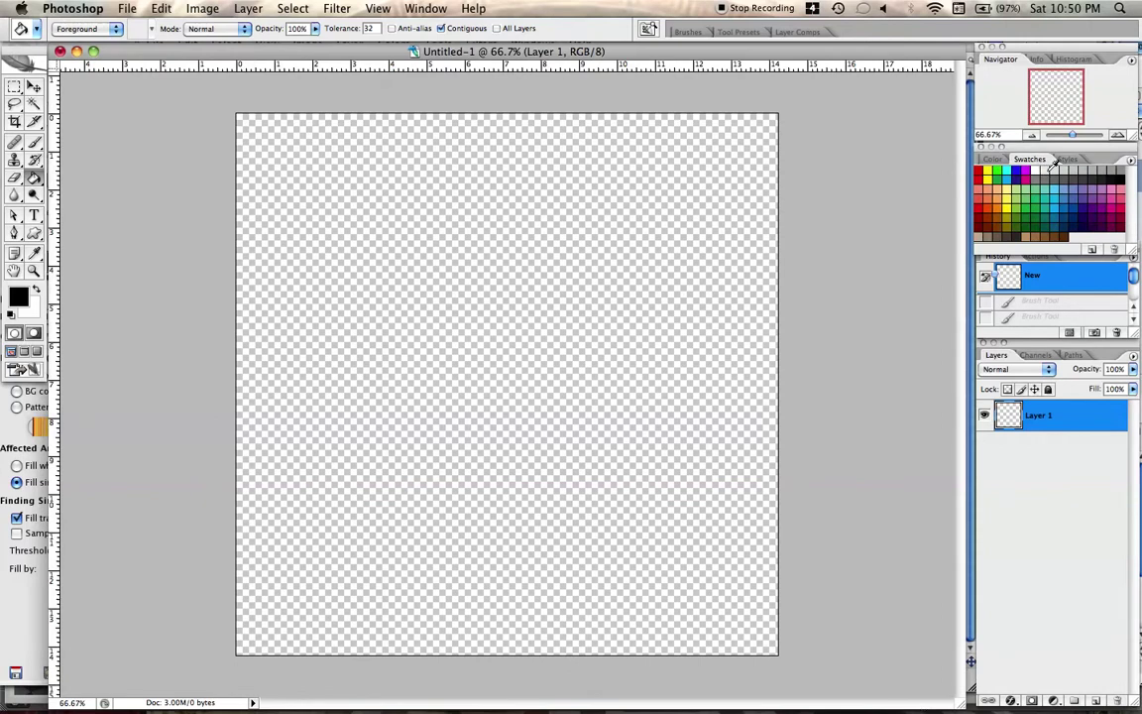
left_click(1052, 169)
key("super+f")
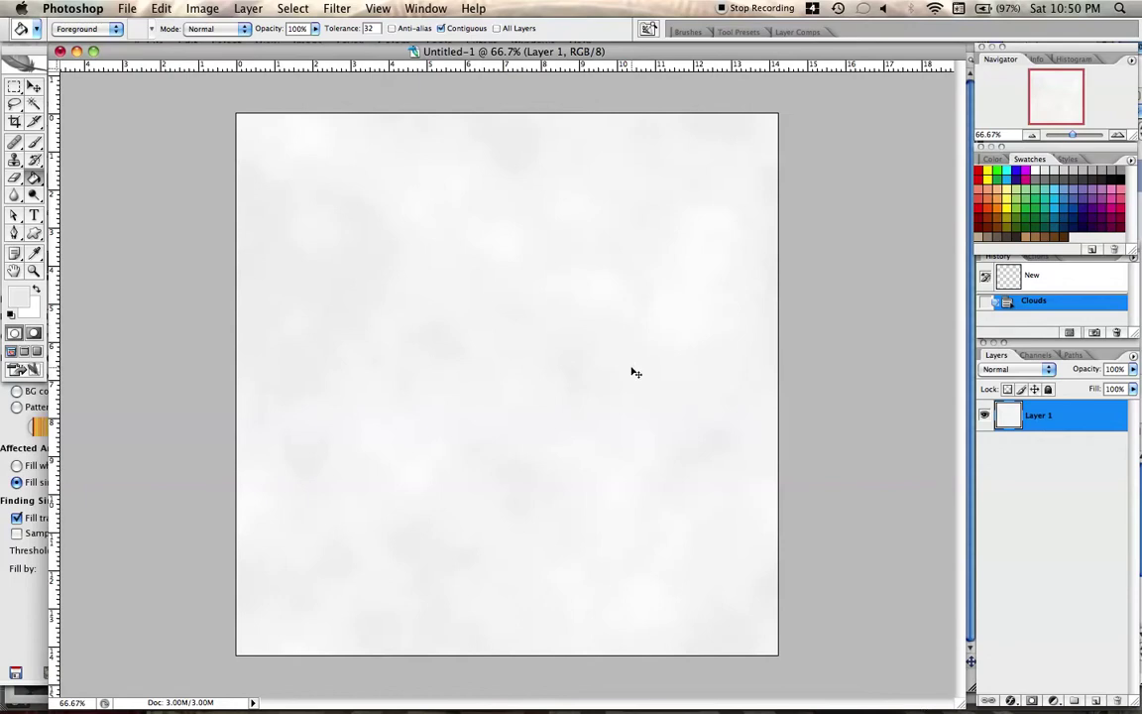
key("super+shift+n")
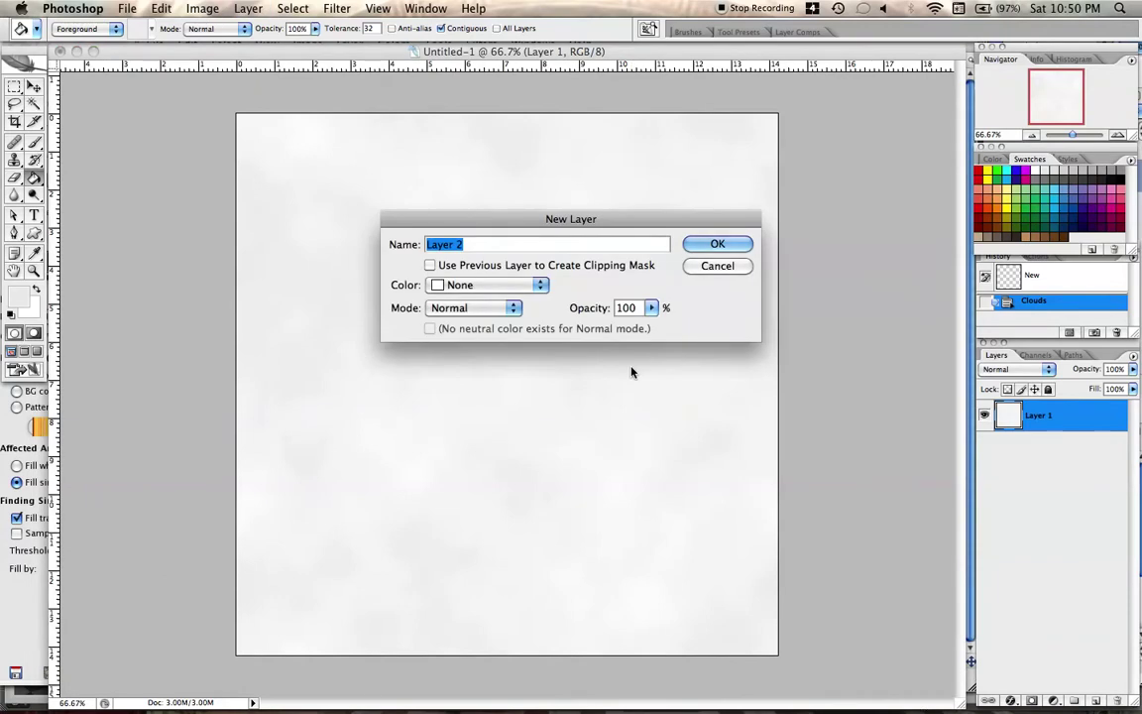
Step: Create Layer 2 and set the foreground colour to pale blue R 206, G 235, B 255
key("Return")
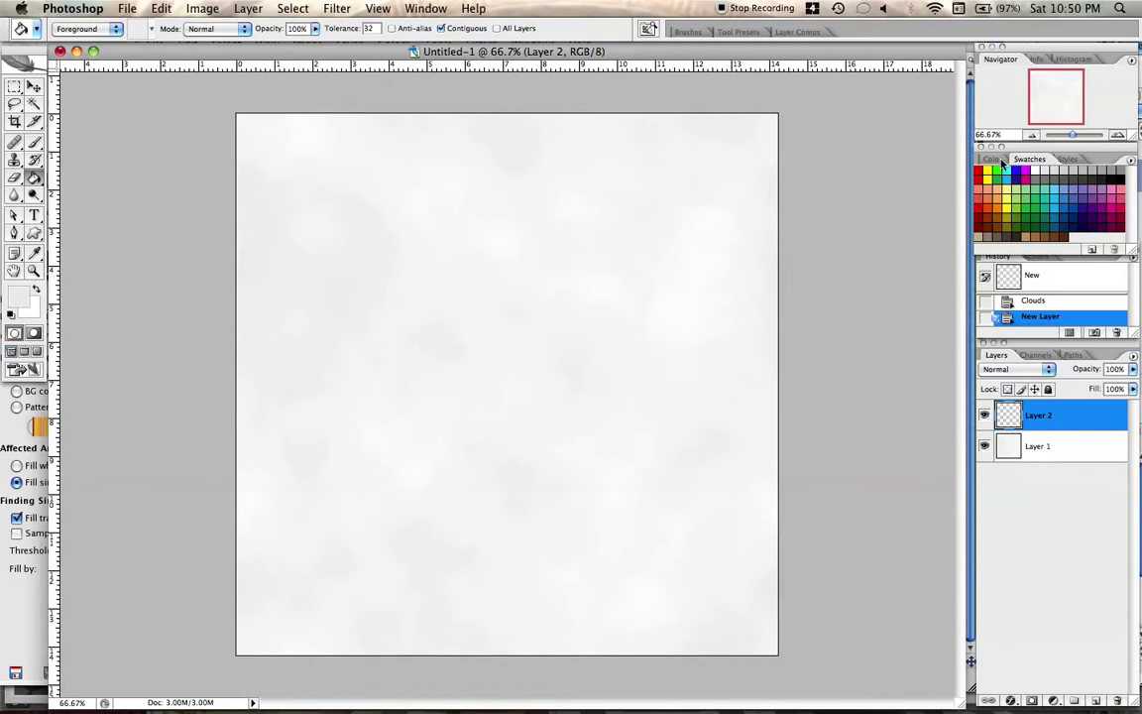
left_click(992, 160)
left_click_drag(1089, 215, 1111, 220)
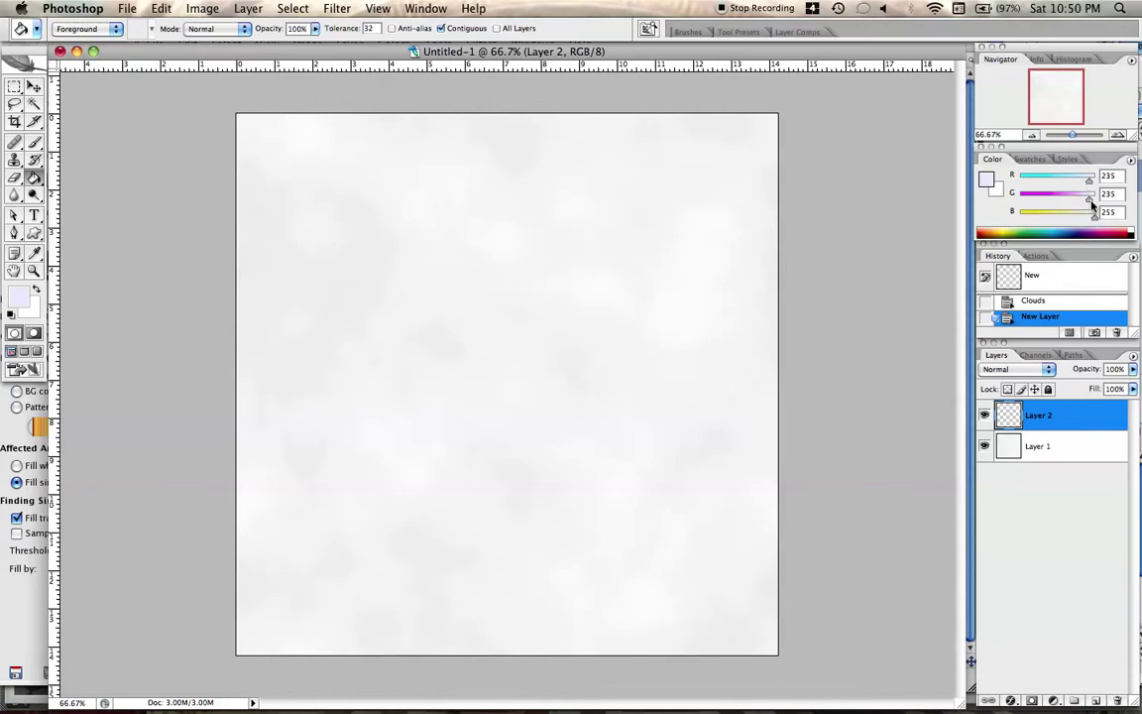
left_click_drag(1089, 183, 1080, 186)
key("b")
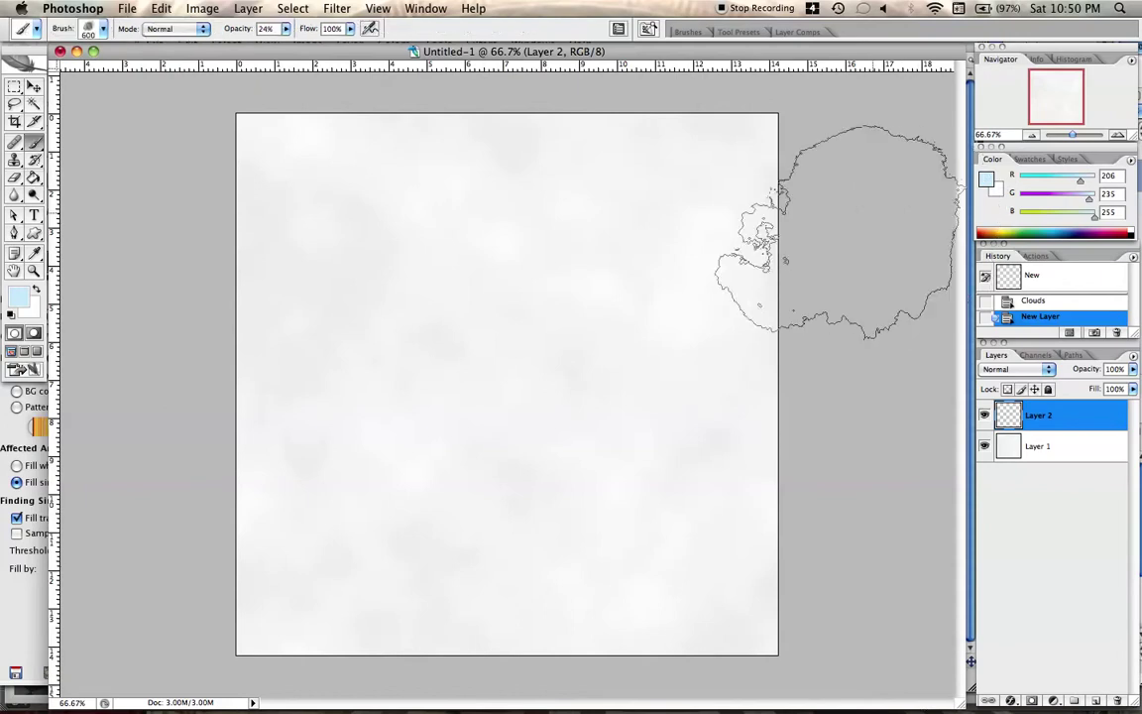
Step: Raise the brush opacity slightly and select a 500 px soft round brush
left_click(285, 31)
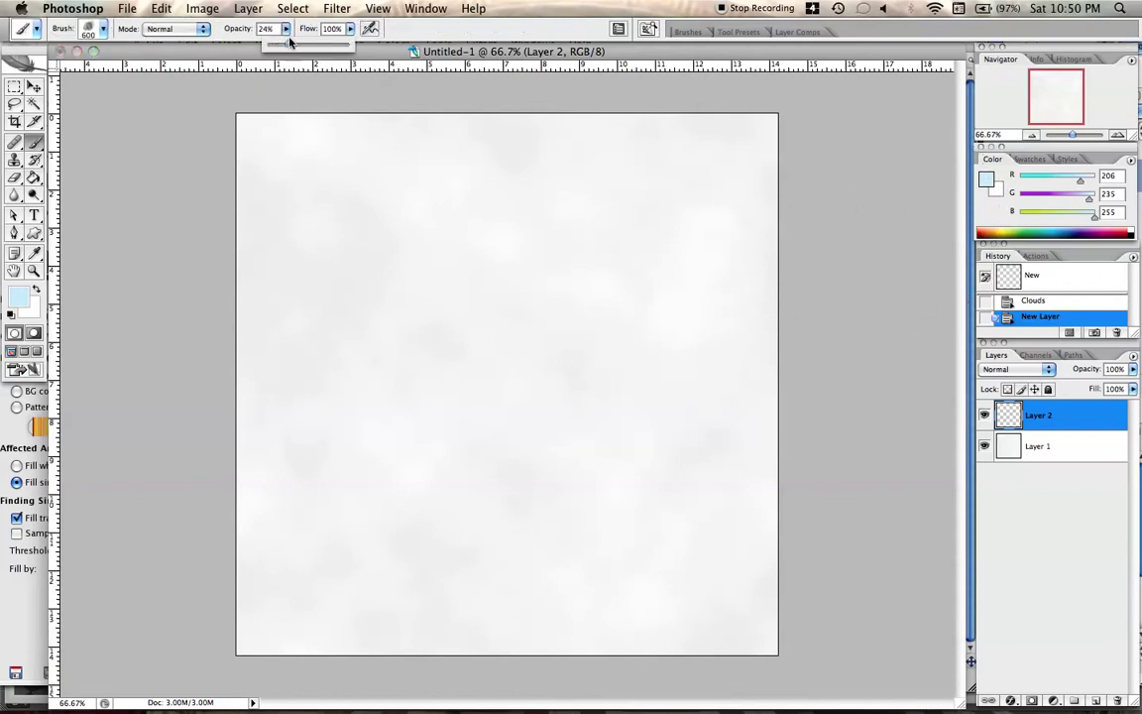
left_click_drag(301, 50, 298, 50)
left_click(104, 29)
scroll(255, 354, "down", 3)
scroll(255, 354, "down", 1)
left_click(211, 337)
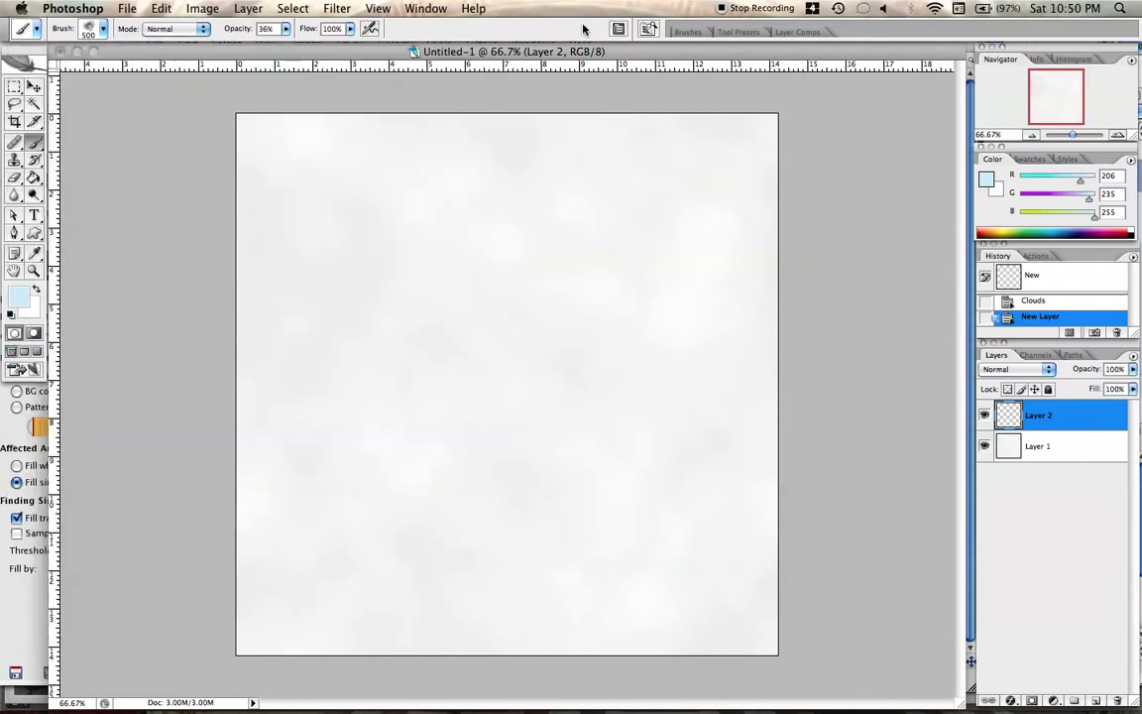
left_click(527, 28)
Step: Paint faint pale-blue strokes and dabs across the clouds on Layer 2
left_click_drag(350, 230, 349, 217)
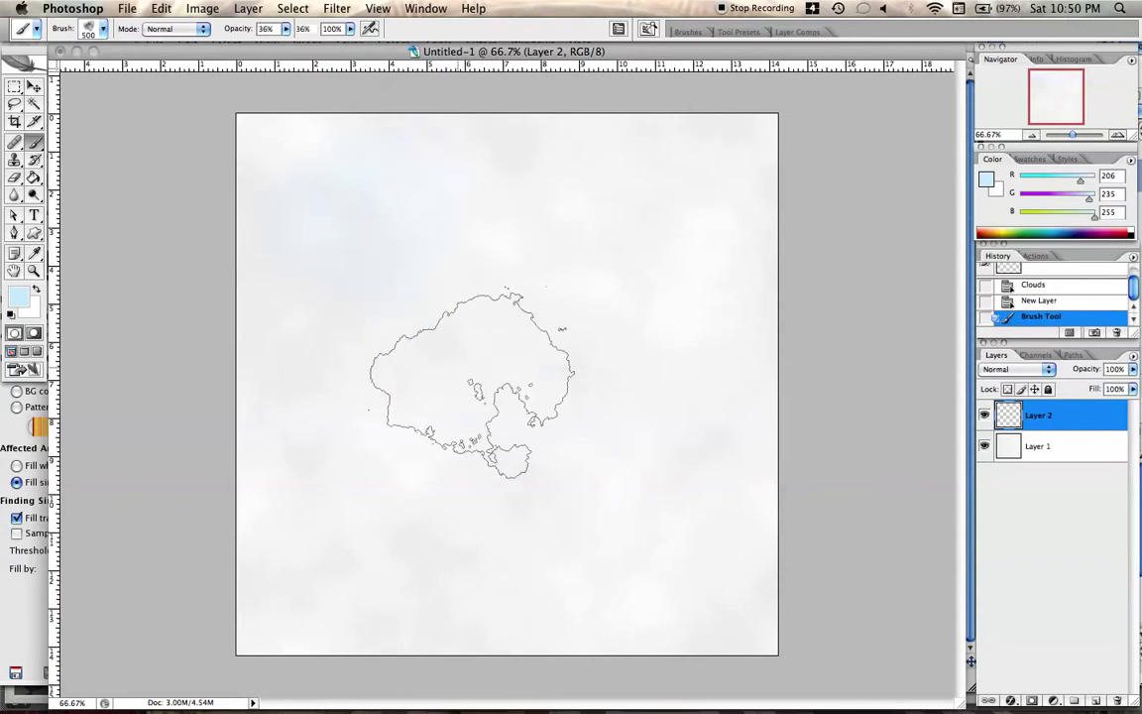
left_click(526, 413)
left_click(657, 541)
left_click(357, 541)
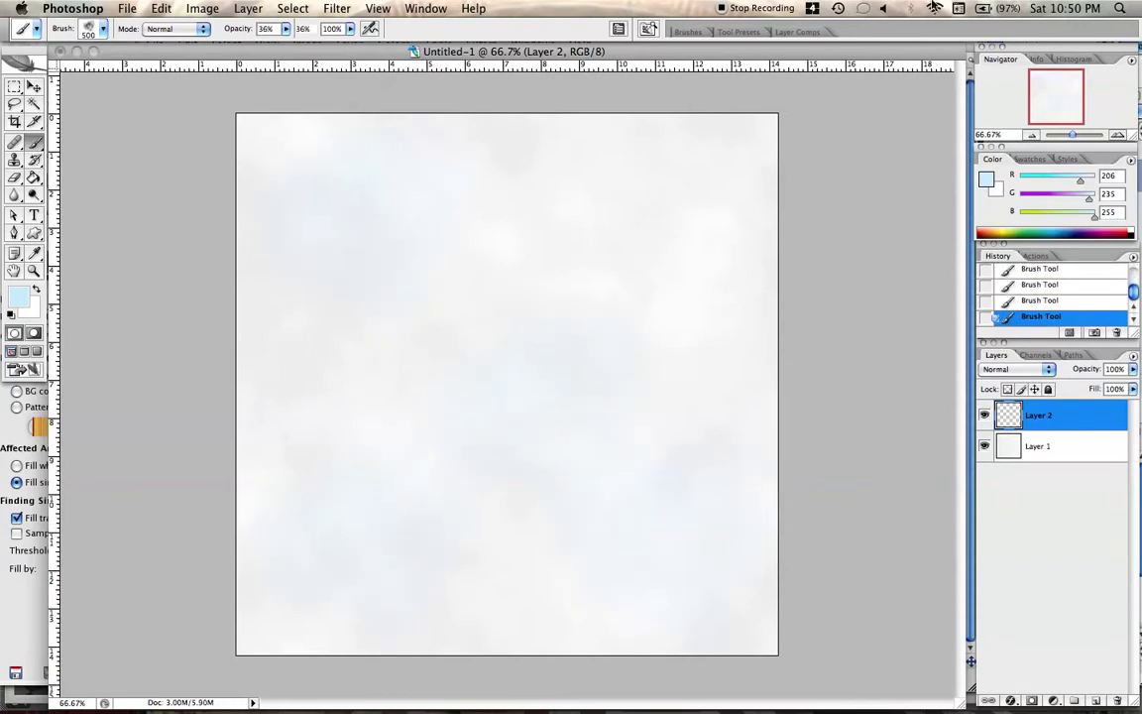
Step: Switch the brush to a 600 px soft preset
left_click(82, 27)
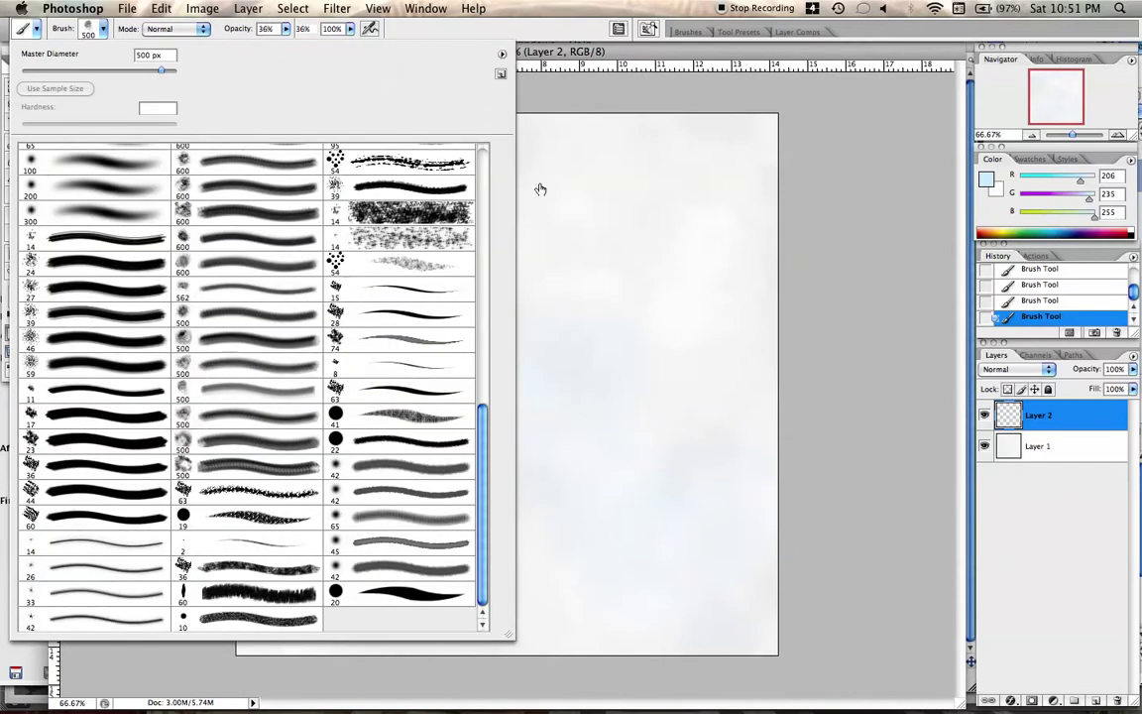
left_click(313, 211)
left_click(645, 248)
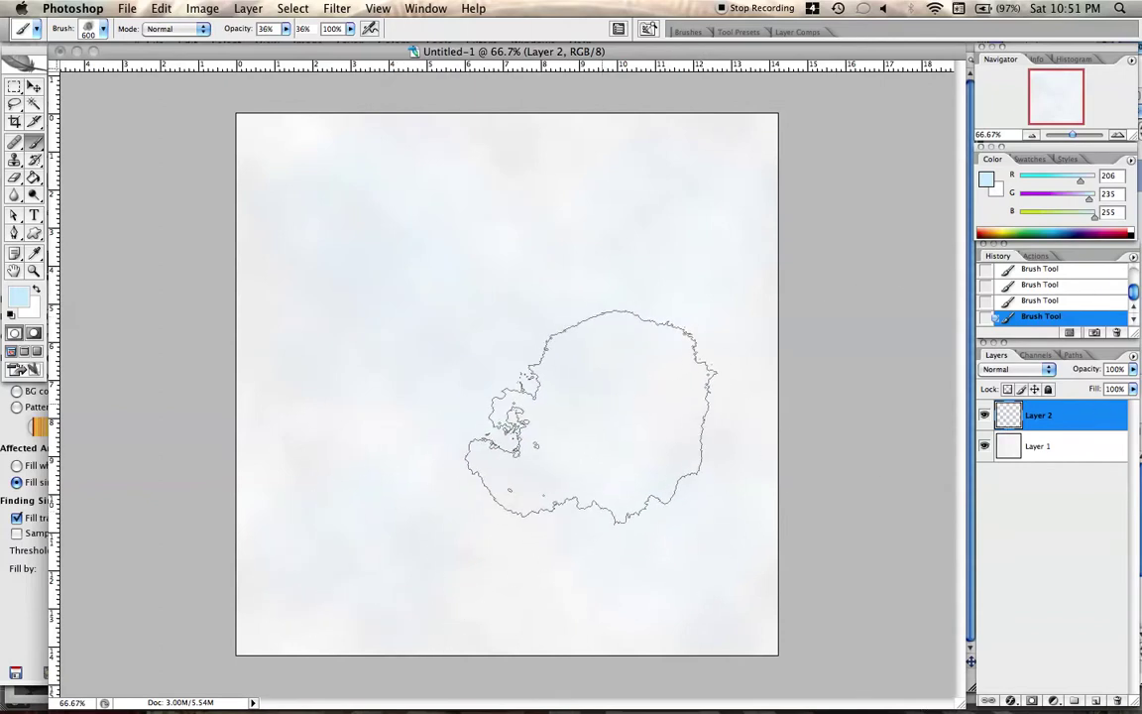
key("super+shift+n")
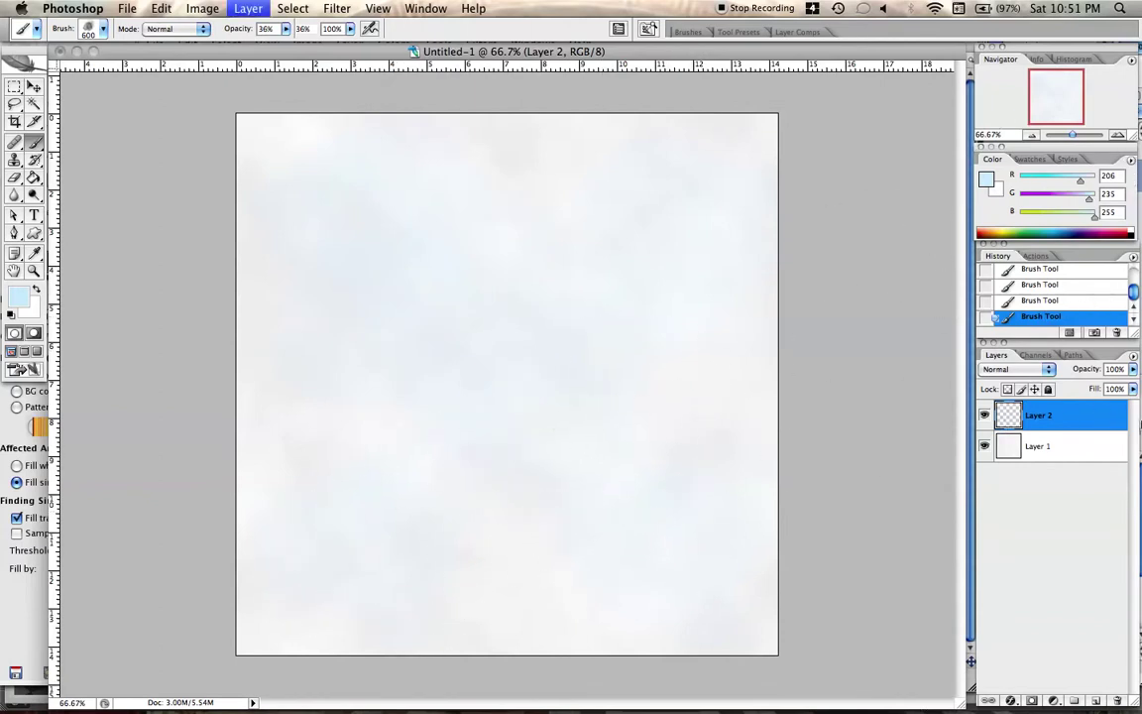
Step: Add a new Layer 3 and fill it with solid black
key("Return")
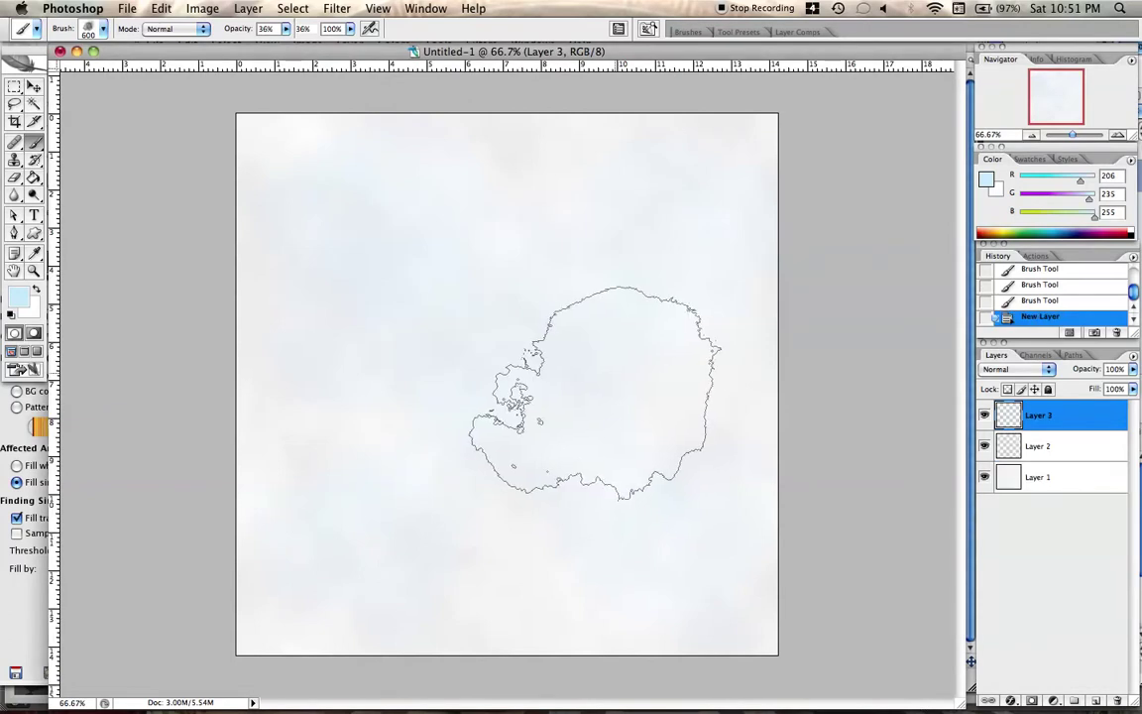
key("d")
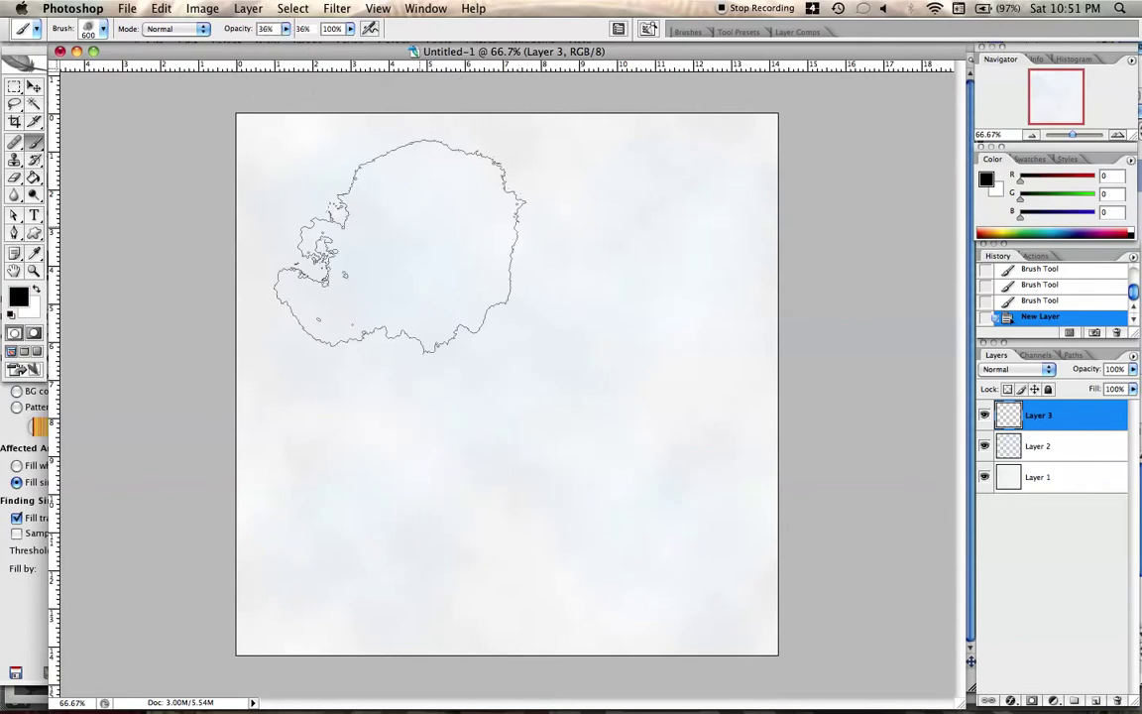
key("g")
left_click(513, 381)
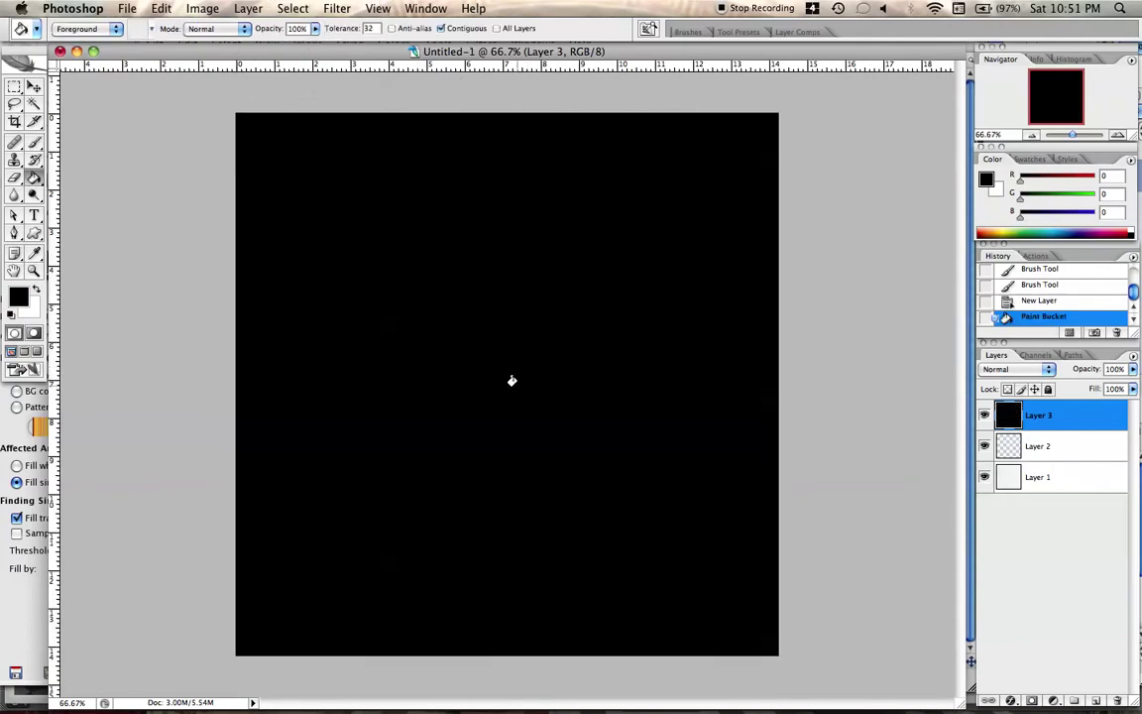
Step: Apply monochromatic Gaussian Add Noise at 42.44% to Layer 3
left_click(336, 8)
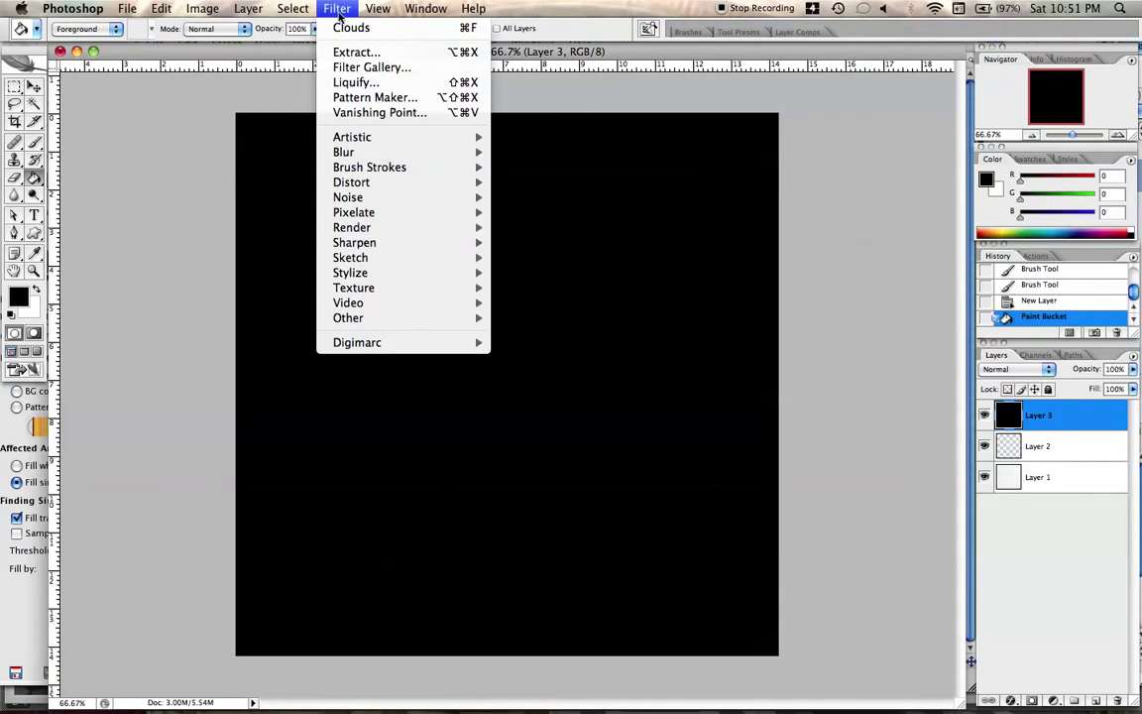
mouse_move(416, 197)
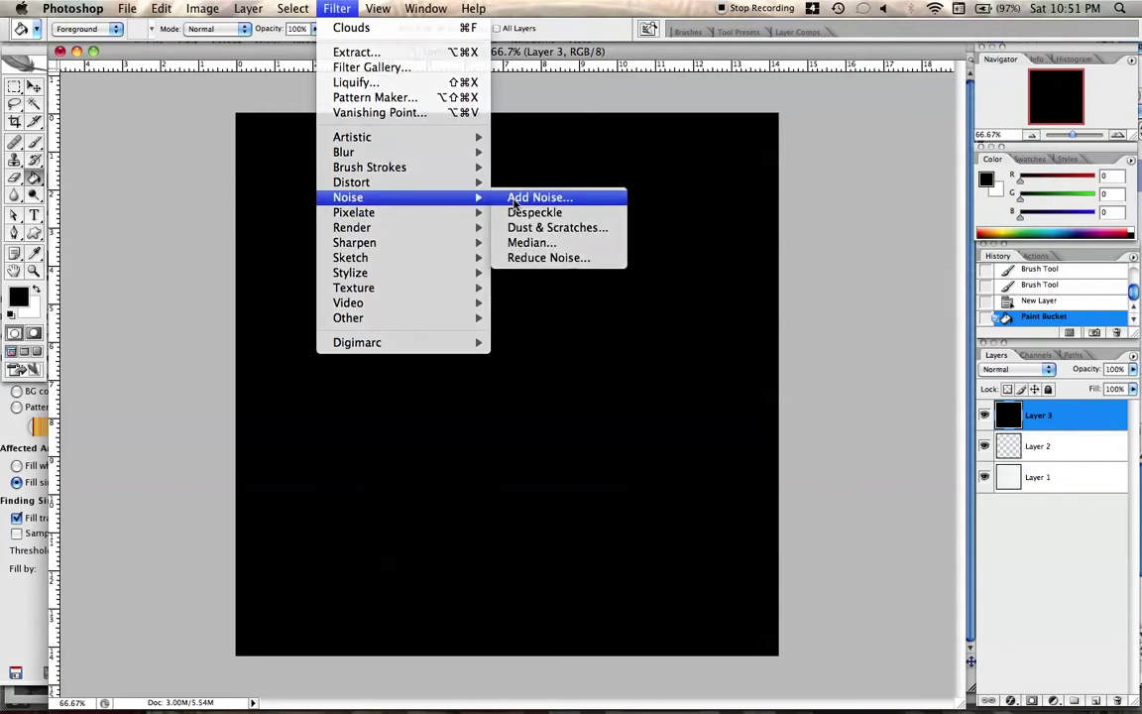
left_click(515, 198)
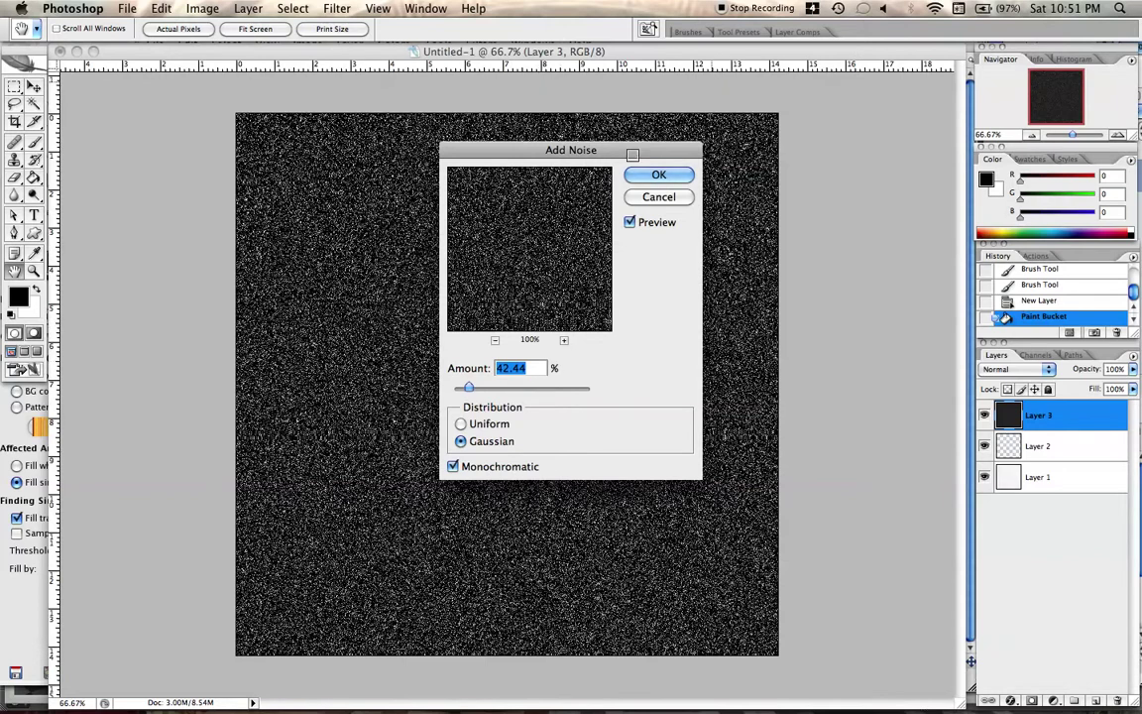
left_click(632, 175)
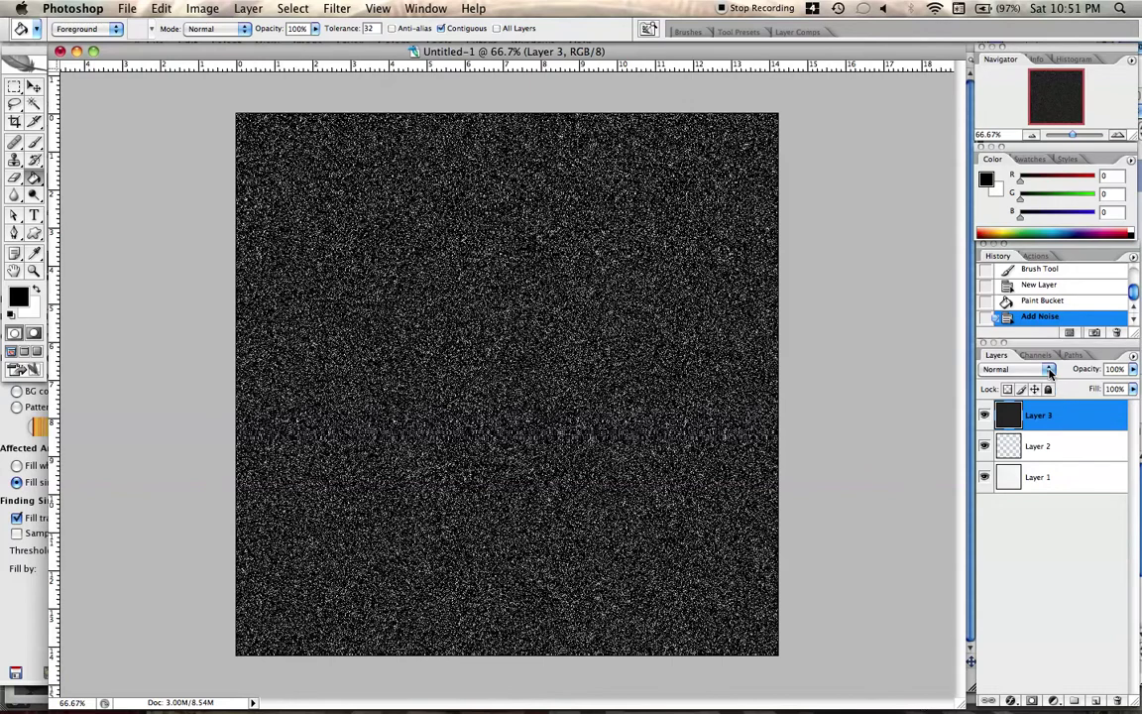
Step: Set Layer 3 to Screen blend mode at 74% opacity, zoomed to 300% to check the sparkle
left_click(1050, 370)
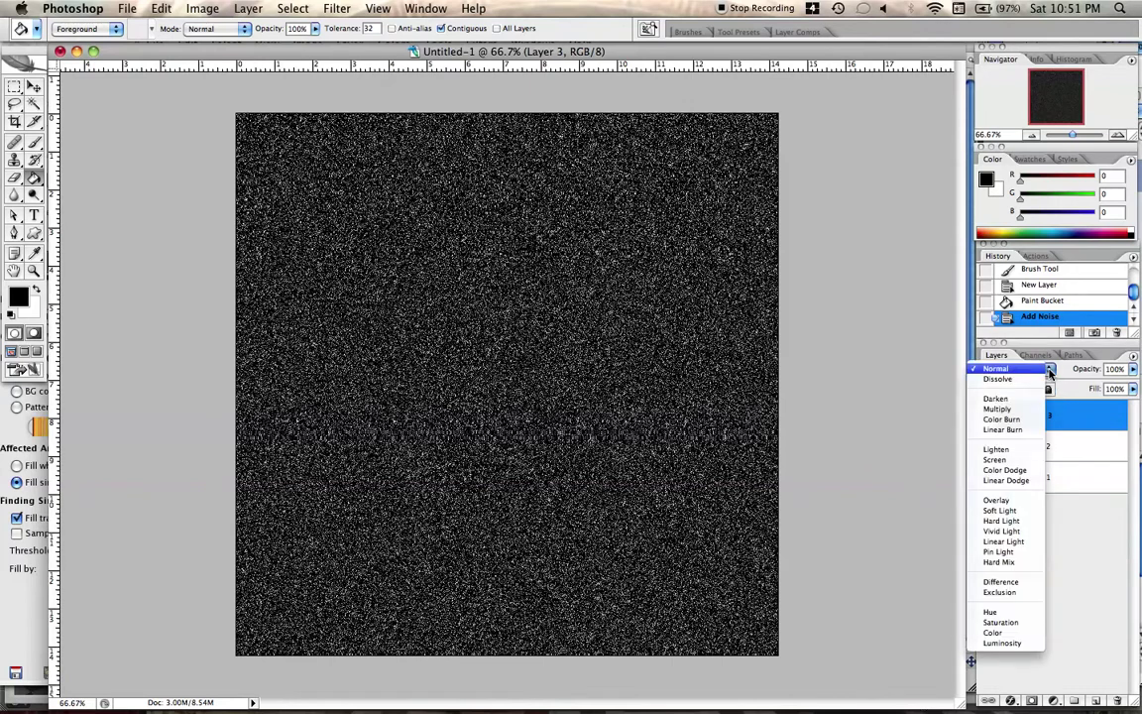
left_click(996, 460)
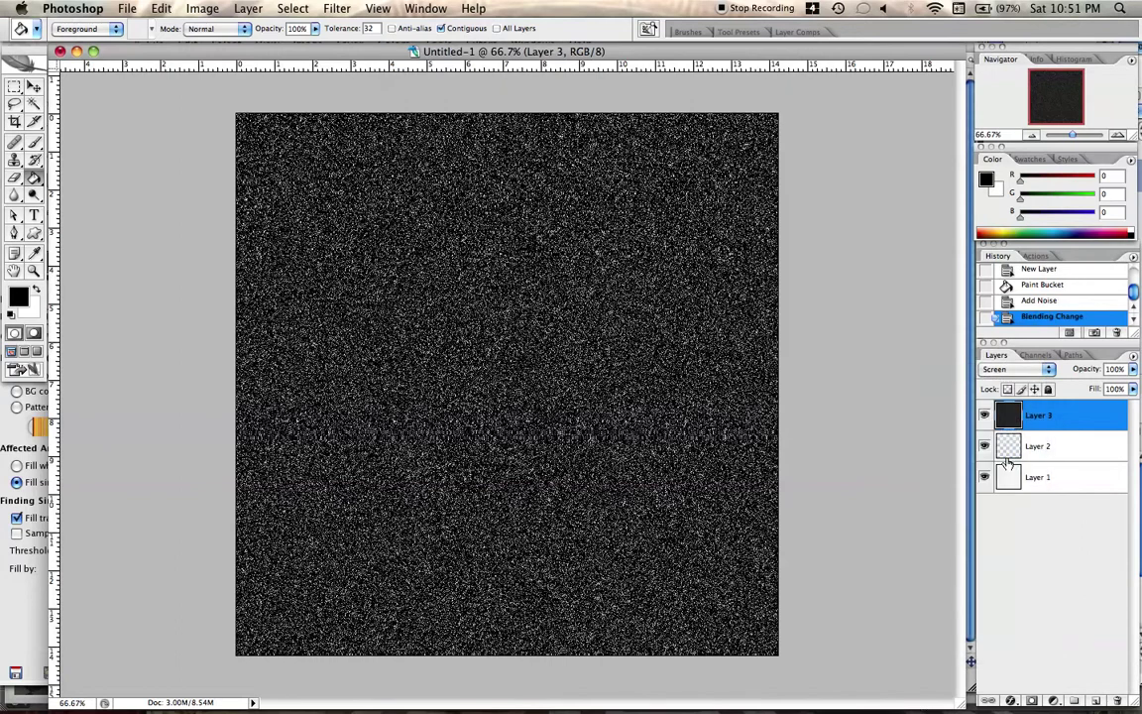
left_click(1117, 134)
left_click(1118, 134)
left_click(1117, 134)
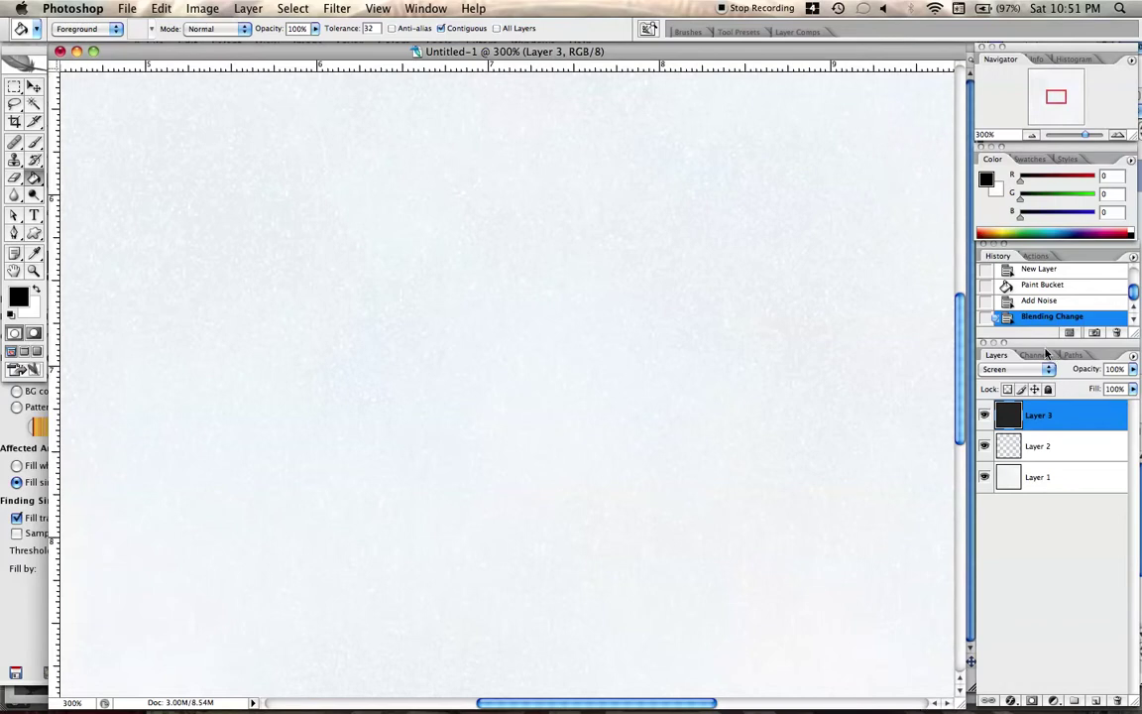
left_click_drag(1085, 372, 1068, 378)
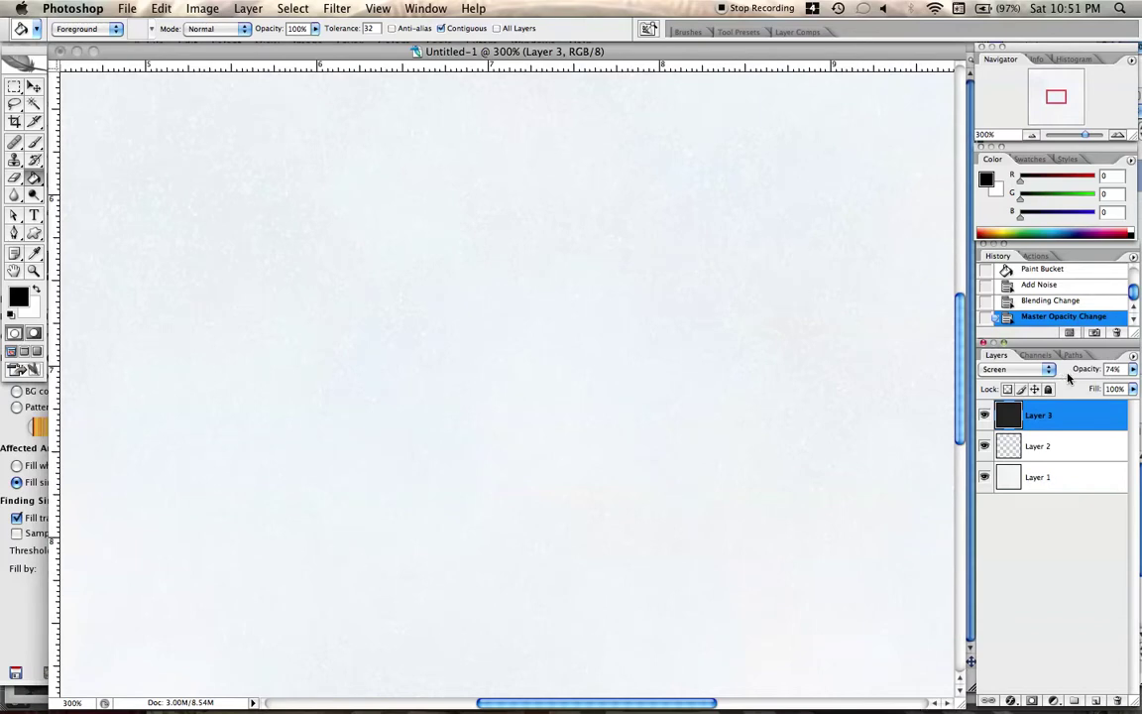
mouse_move(1056, 96)
left_mouse_down()
mouse_move(1046, 105)
mouse_move(1059, 103)
left_mouse_up()
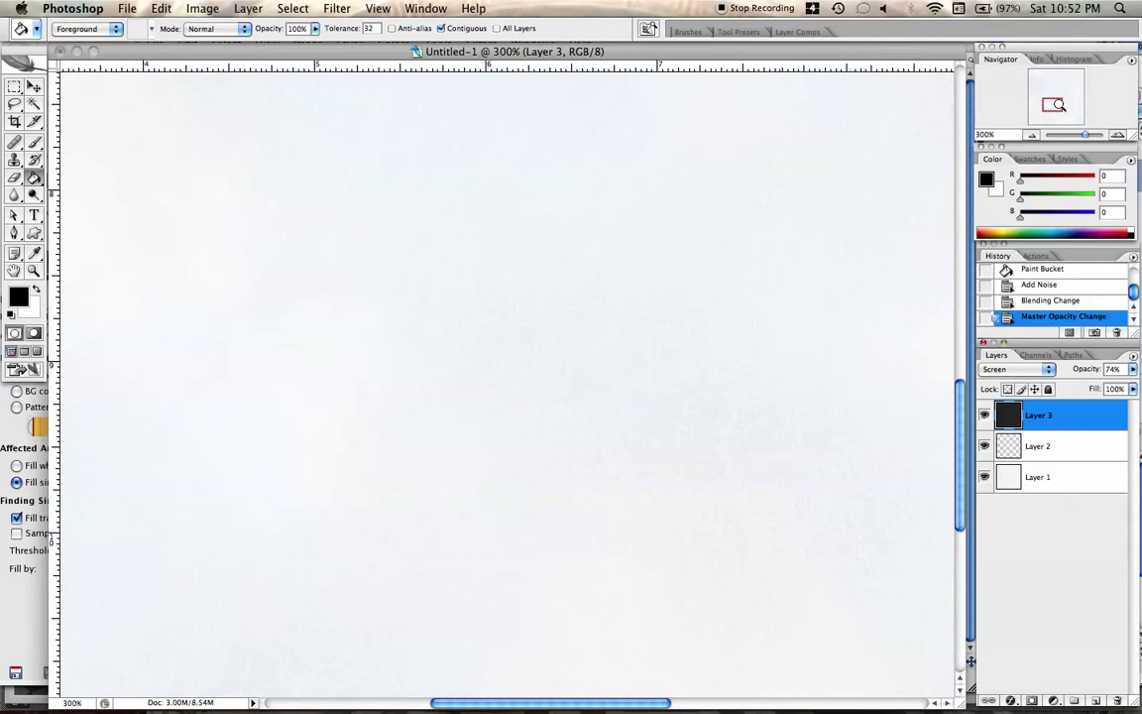
Step: Create a new layer named 'spec' and fill it with black
key("super+shift+n")
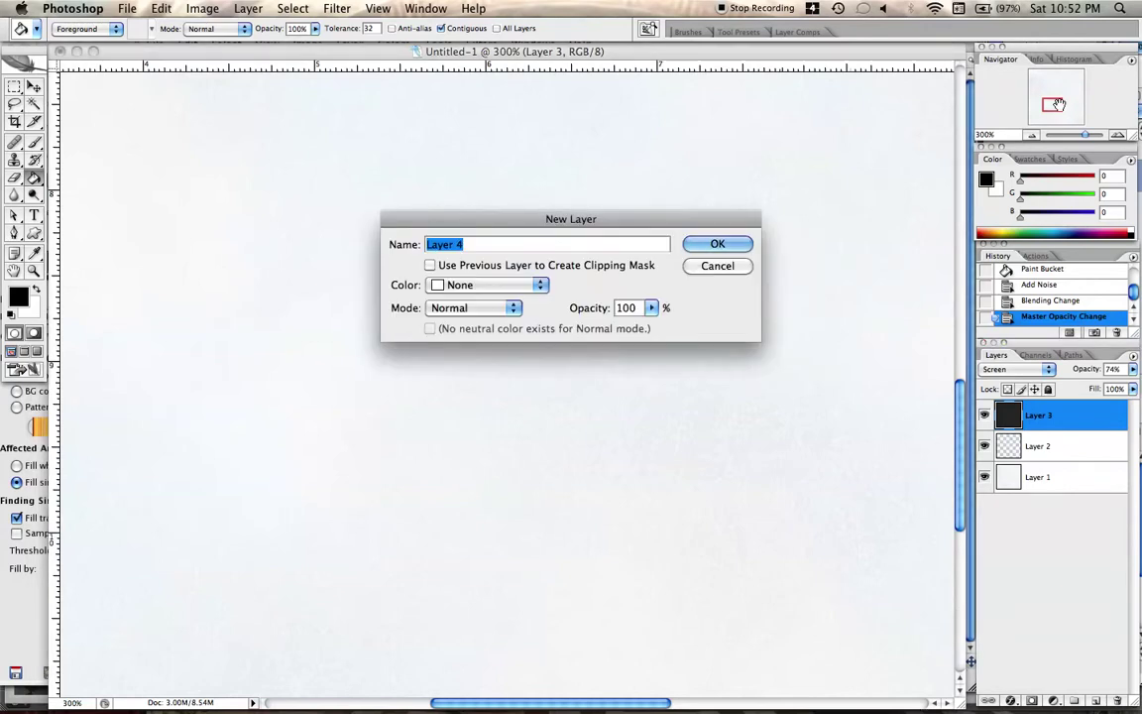
type("se")
key("BackSpace")
type("pec")
left_click(718, 243)
left_click(609, 307)
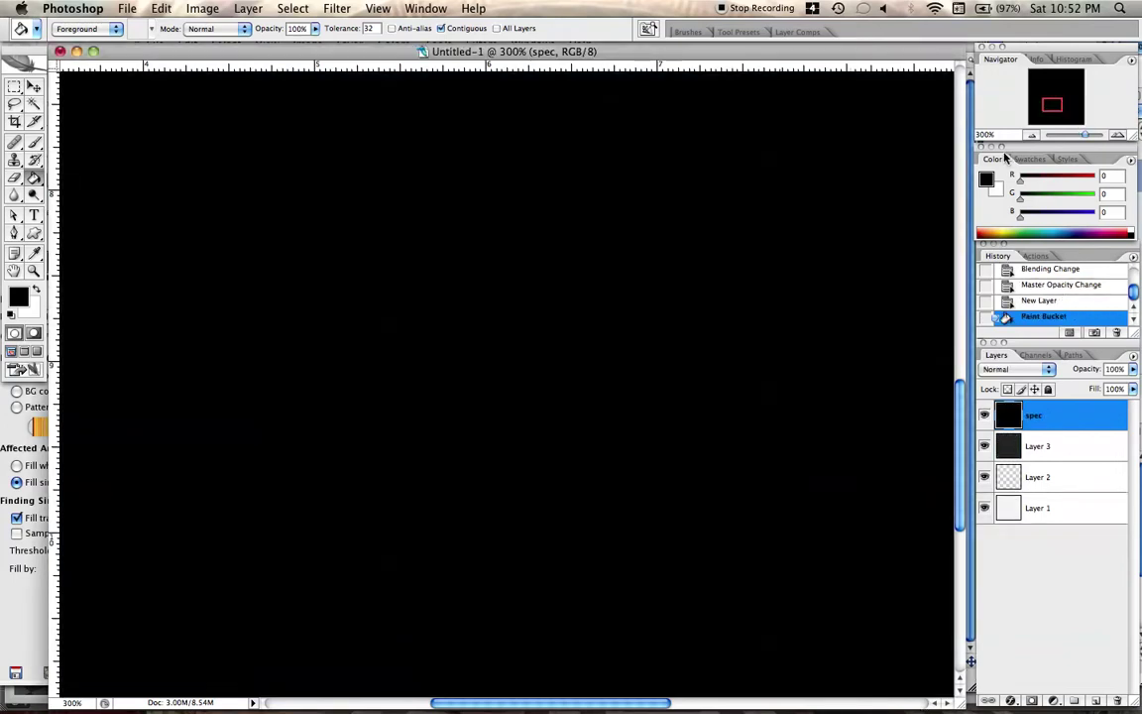
Step: Reapply the Add Noise filter to the spec layer with Cmd+F and inspect it at 200%
left_click(1034, 135)
left_click(1034, 135)
left_click(1036, 135)
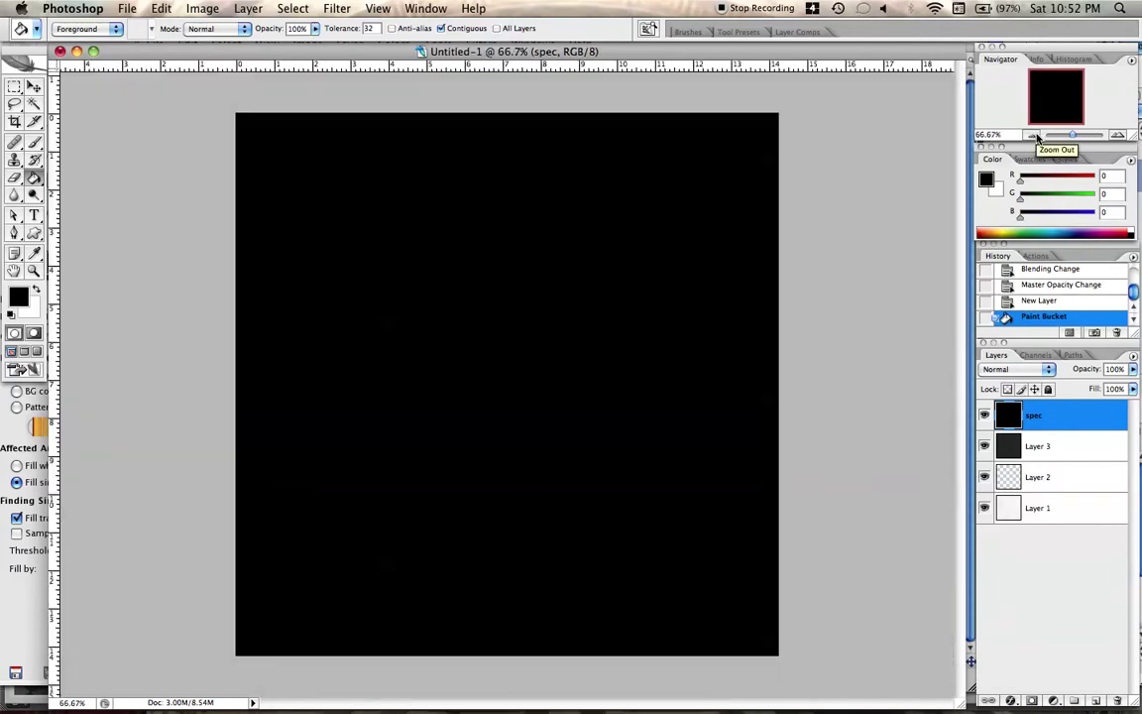
key("super+f")
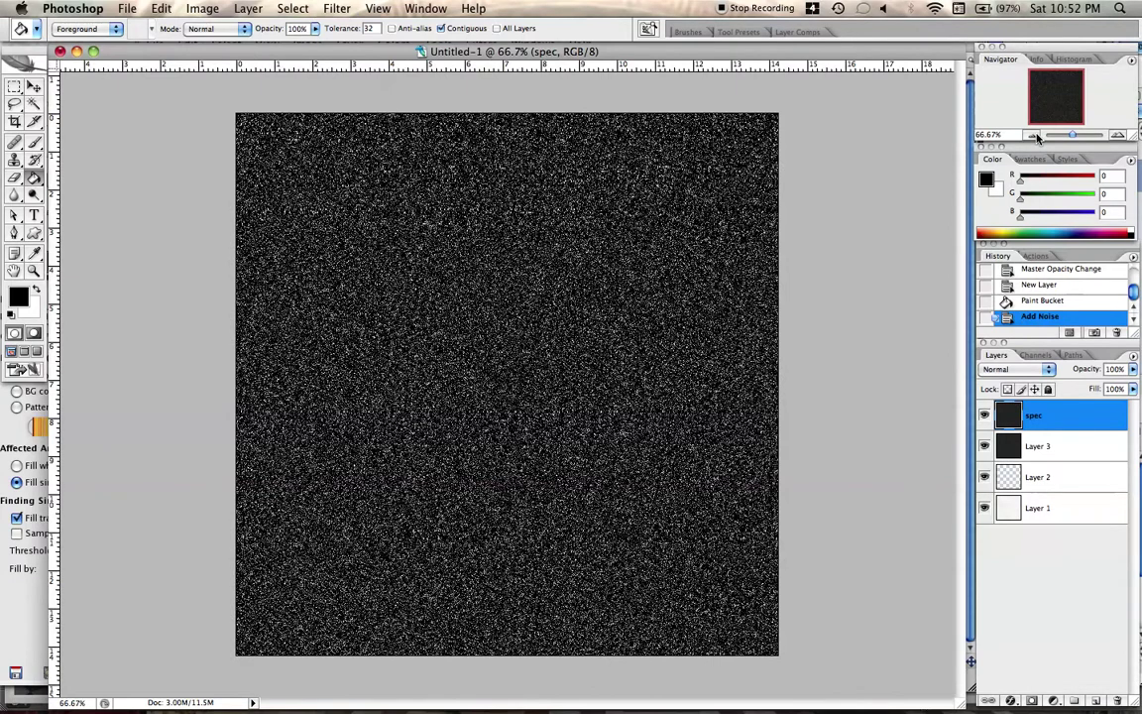
key("super+equal")
key("super+equal")
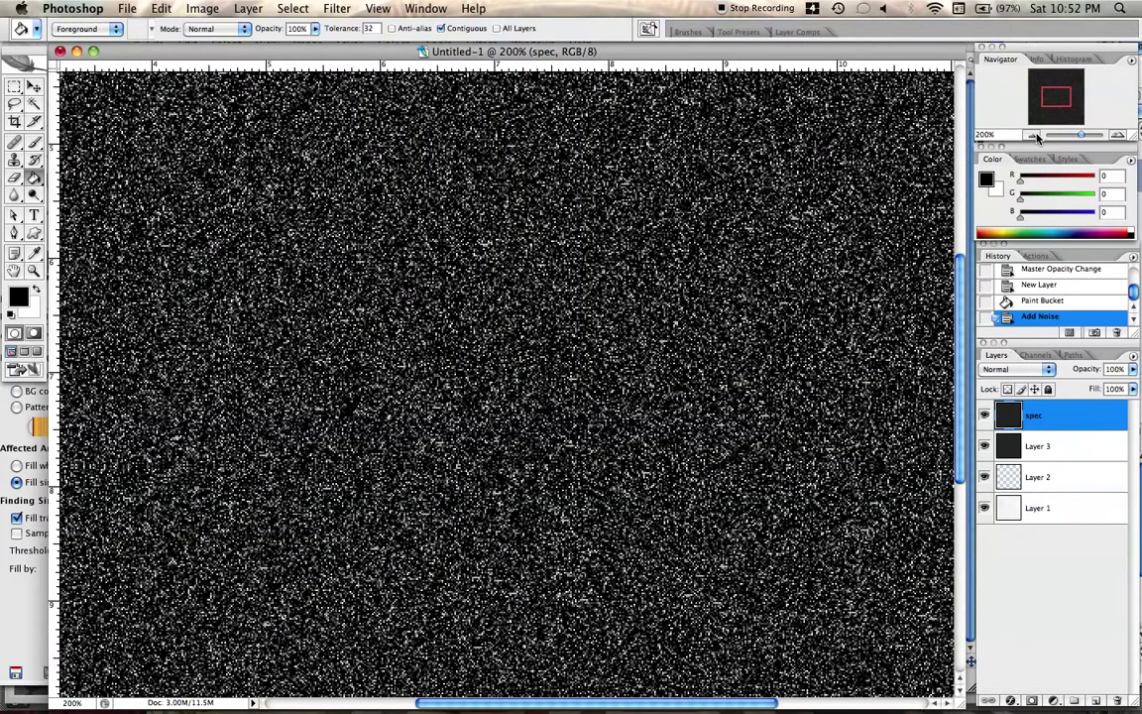
Step: Apply Levels with input values 136, 0.51 and 255 to the spec layer
key("super+l")
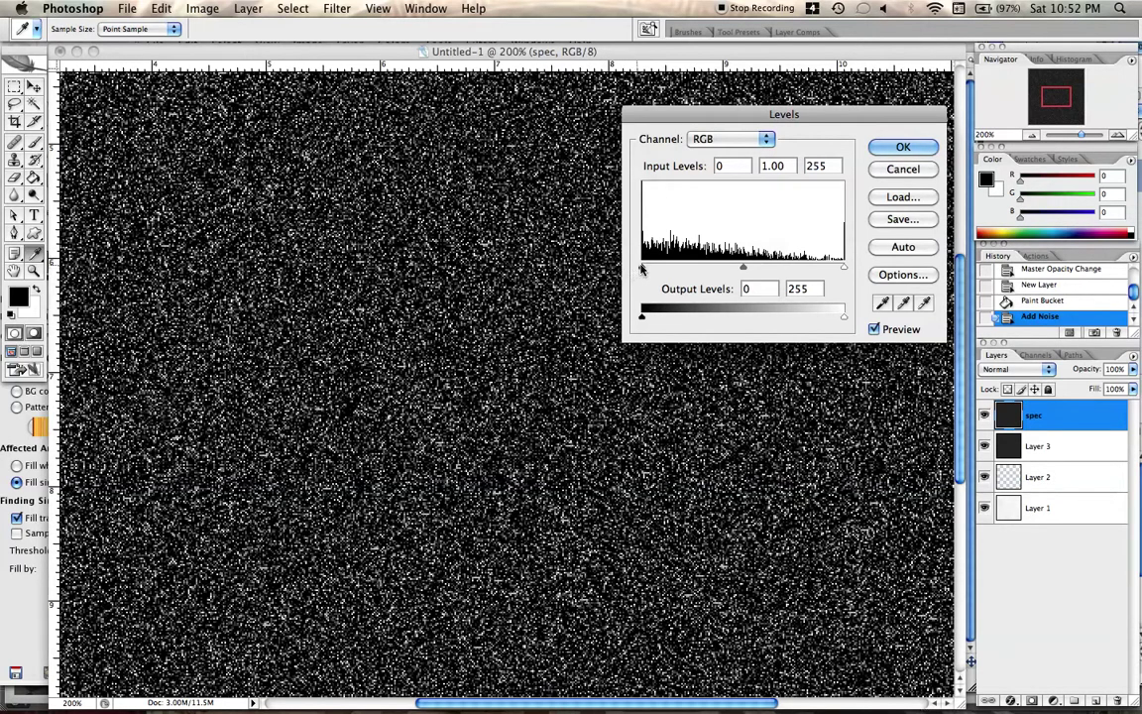
left_click_drag(641, 268, 828, 272)
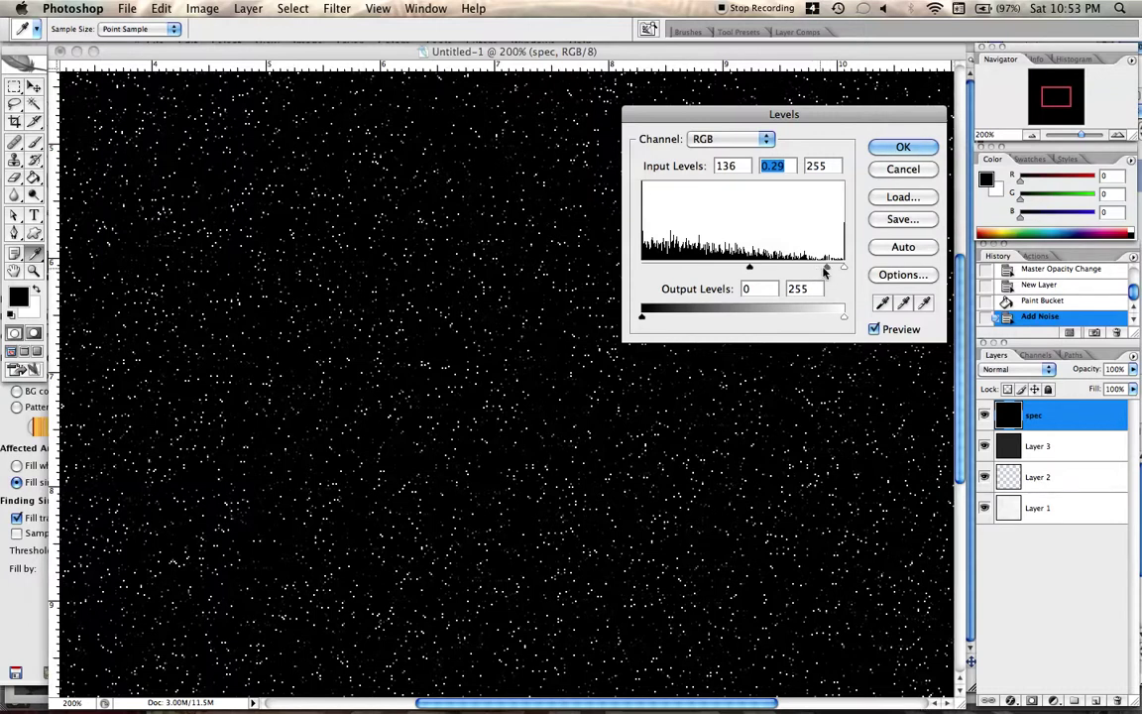
left_click_drag(824, 270, 815, 270)
left_click(903, 148)
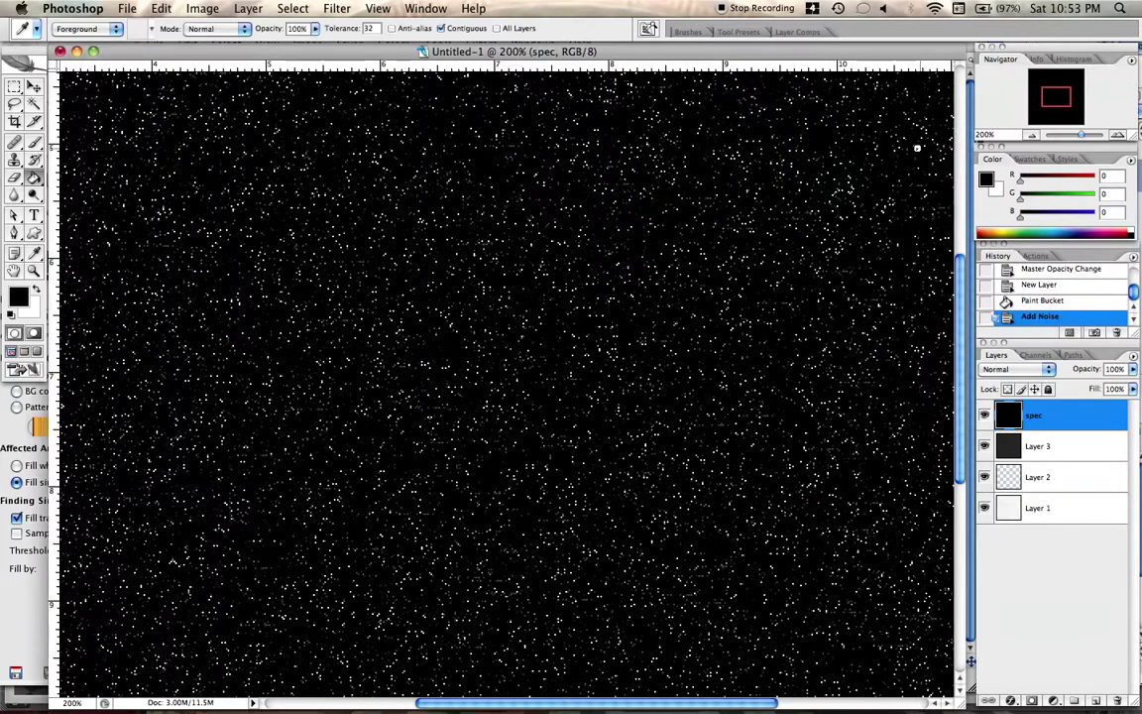